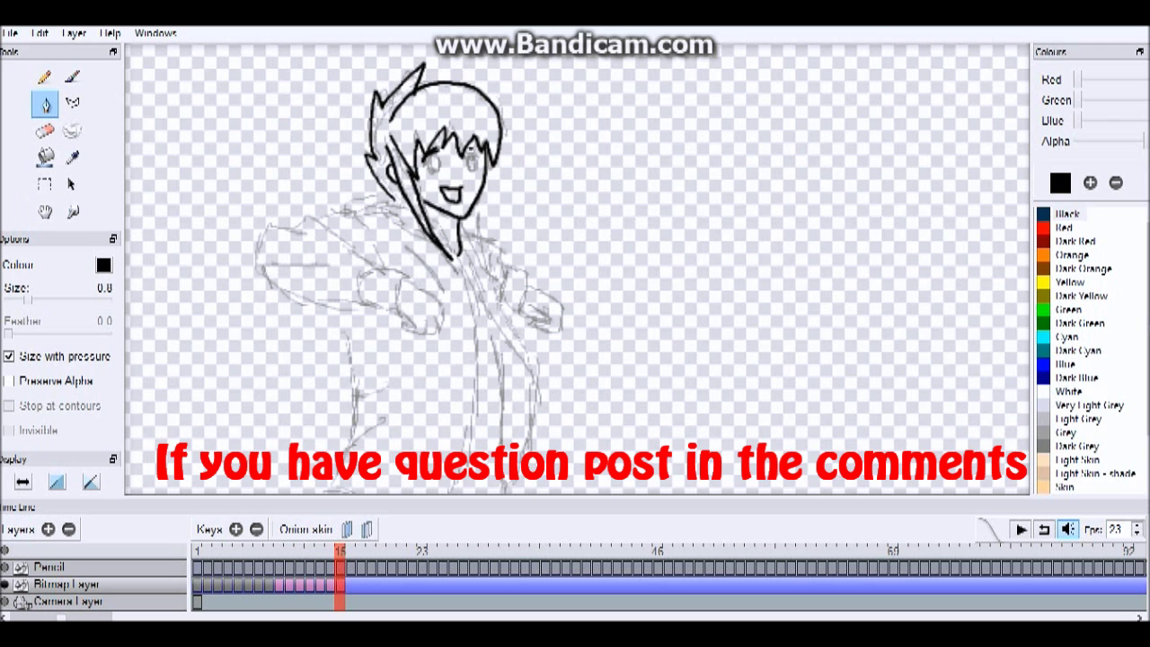
# Ink the character's two eyes over the sketch on frame 15 using the black pen at size 0.8.
pyautogui.moveTo(469, 155)
pyautogui.mouseDown()
pyautogui.moveTo(479, 156)
pyautogui.moveTo(441, 153)
pyautogui.mouseUp()
pyautogui.moveTo(466, 154); pyautogui.dragTo(483, 151)
pyautogui.moveTo(424, 145); pyautogui.dragTo(440, 138)
pyautogui.press('Left')
pyautogui.press('Right')
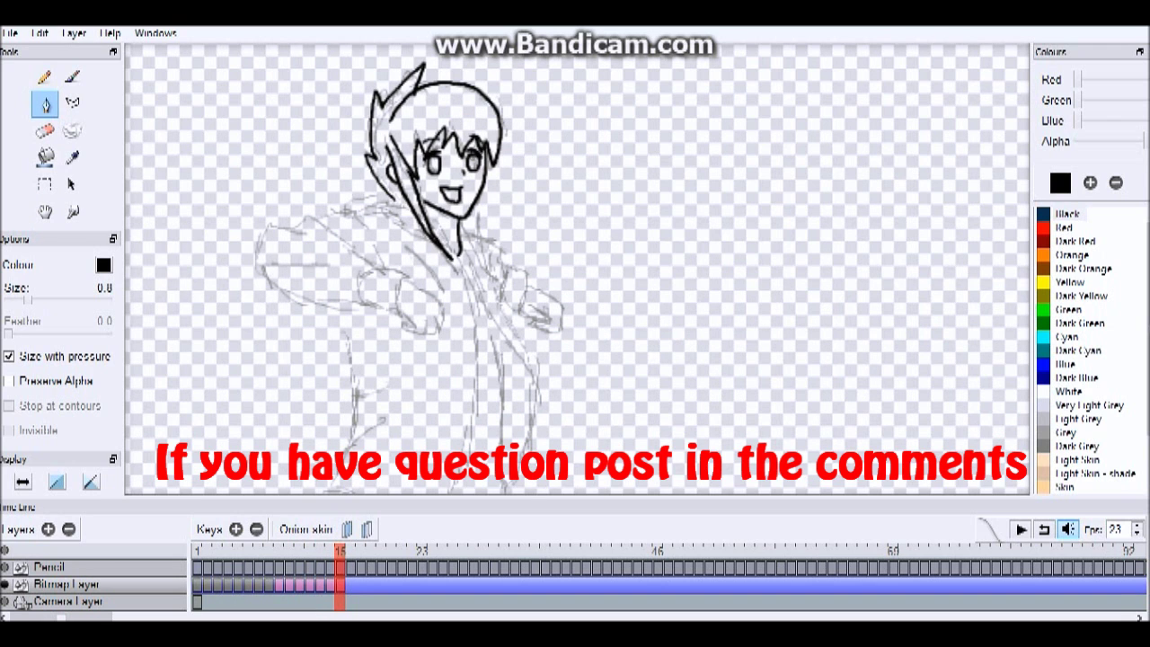
# Ink the shoulder and outstretched sleeve of the coat over the sketch on frame 15.
pyautogui.moveTo(386, 203); pyautogui.dragTo(426, 236)
pyautogui.moveTo(386, 209); pyautogui.dragTo(310, 217)
pyautogui.moveTo(311, 217); pyautogui.dragTo(381, 269)
pyautogui.moveTo(408, 275); pyautogui.dragTo(395, 311)
pyautogui.moveTo(311, 217); pyautogui.dragTo(256, 267)
pyautogui.moveTo(265, 269)
pyautogui.mouseDown()
pyautogui.moveTo(442, 326)
pyautogui.moveTo(431, 256)
pyautogui.mouseUp()
# Ink the lower body, the coat's front edges and the other arm on frame 15, and advance to the following frame.
pyautogui.press('h')
pyautogui.press('p')
pyautogui.moveTo(337, 199)
pyautogui.mouseDown()
pyautogui.moveTo(357, 310)
pyautogui.moveTo(327, 390)
pyautogui.mouseUp()
pyautogui.moveTo(327, 390); pyautogui.dragTo(407, 419)
pyautogui.moveTo(446, 154)
pyautogui.mouseDown()
pyautogui.moveTo(409, 414)
pyautogui.moveTo(507, 387)
pyautogui.mouseUp()
pyautogui.moveTo(497, 212); pyautogui.dragTo(505, 415)
pyautogui.moveTo(528, 185); pyautogui.dragTo(560, 226)
pyautogui.click(45, 212)
pyautogui.click(45, 104)
pyautogui.moveTo(431, 359)
pyautogui.mouseDown()
pyautogui.moveTo(495, 163)
pyautogui.moveTo(539, 413)
pyautogui.mouseUp()
pyautogui.press('Right')
pyautogui.click(45, 104)
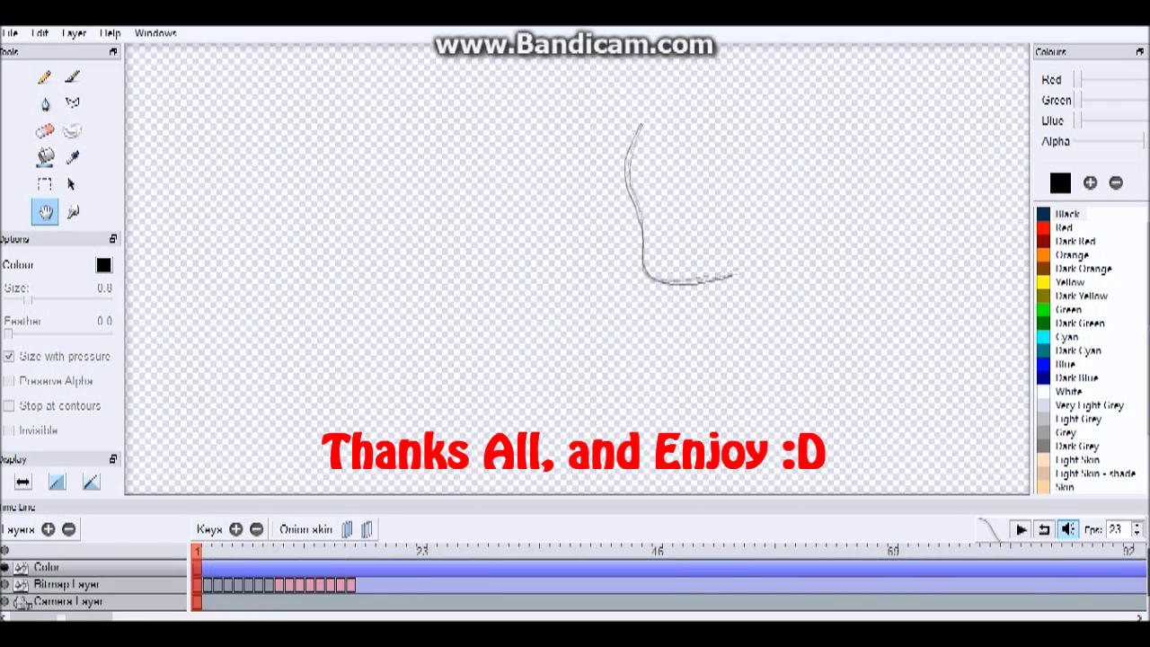
# Paint the hair on frame 1 of the Color layer with a dark red brush feathered at 35.6.
pyautogui.scroll(1, 95, 584)
pyautogui.press('p')
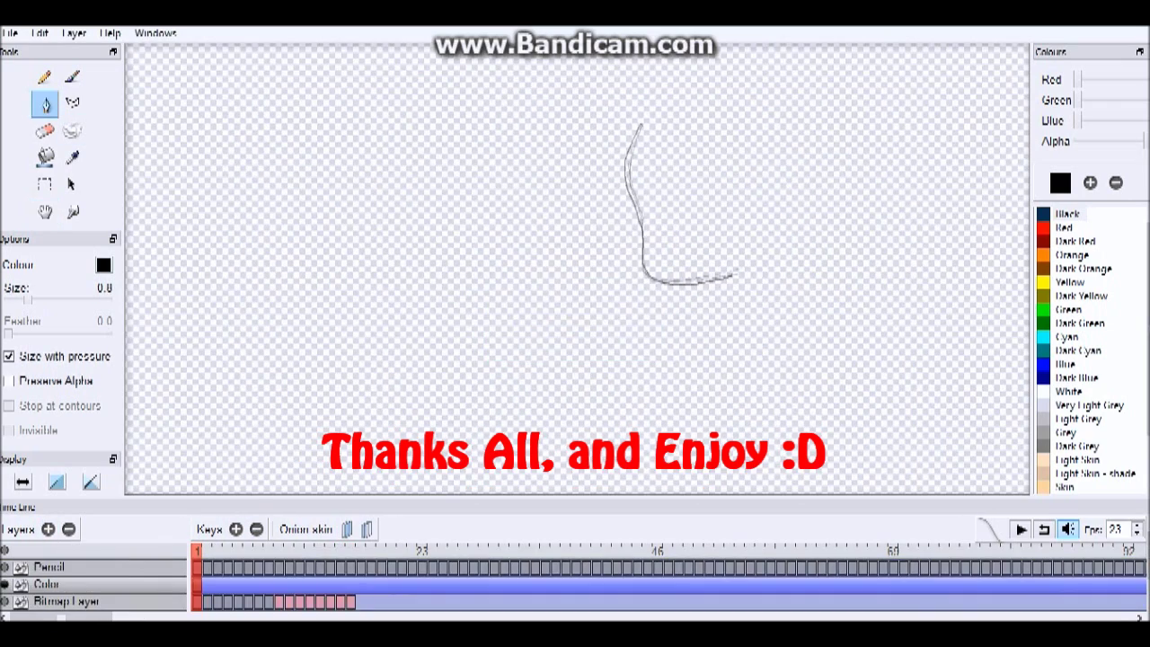
pyautogui.press('b')
pyautogui.moveTo(96, 300); pyautogui.dragTo(57, 299)
pyautogui.moveTo(685, 230)
pyautogui.mouseDown()
pyautogui.moveTo(658, 142)
pyautogui.moveTo(630, 169)
pyautogui.mouseUp()
pyautogui.moveTo(88, 334); pyautogui.dragTo(107, 333)
pyautogui.moveTo(684, 231); pyautogui.dragTo(688, 240)
pyautogui.moveTo(107, 334); pyautogui.dragTo(82, 333)
pyautogui.moveTo(659, 193)
pyautogui.mouseDown()
pyautogui.moveTo(634, 170)
pyautogui.moveTo(641, 130)
pyautogui.mouseUp()
pyautogui.moveTo(641, 211); pyautogui.dragTo(647, 259)
pyautogui.moveTo(660, 128)
pyautogui.mouseDown()
pyautogui.moveTo(738, 241)
pyautogui.moveTo(729, 257)
pyautogui.mouseUp()
pyautogui.moveTo(644, 256)
pyautogui.mouseDown()
pyautogui.moveTo(720, 277)
pyautogui.moveTo(732, 301)
pyautogui.mouseUp()
pyautogui.press('e')
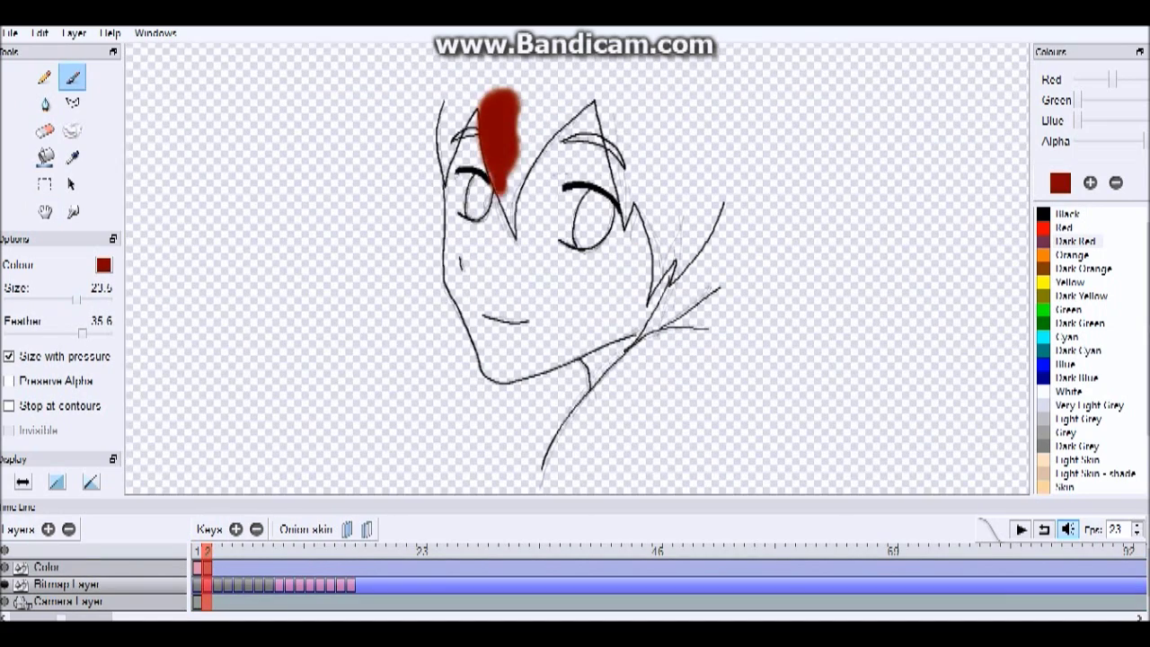
pyautogui.moveTo(500, 189)
pyautogui.mouseDown()
pyautogui.moveTo(514, 235)
pyautogui.moveTo(561, 113)
pyautogui.moveTo(587, 90)
pyautogui.moveTo(444, 130)
pyautogui.moveTo(448, 162)
pyautogui.moveTo(605, 90)
pyautogui.moveTo(695, 206)
pyautogui.moveTo(716, 262)
pyautogui.mouseUp()
pyautogui.click(67, 602)
pyautogui.click(47, 567)
pyautogui.click(67, 585)
pyautogui.hotkey('ctrl', 'z')
pyautogui.hotkey('ctrl', 'z')
pyautogui.hotkey('ctrl', 'z')
pyautogui.hotkey('ctrl', 'z')
pyautogui.hotkey('ctrl', 'z')
# Paint the character's hair dark red on frame 2 of the Color layer, following the outlines of the bangs and side strands.
pyautogui.click(45, 157)
pyautogui.click(45, 131)
pyautogui.moveTo(501, 101); pyautogui.dragTo(502, 166)
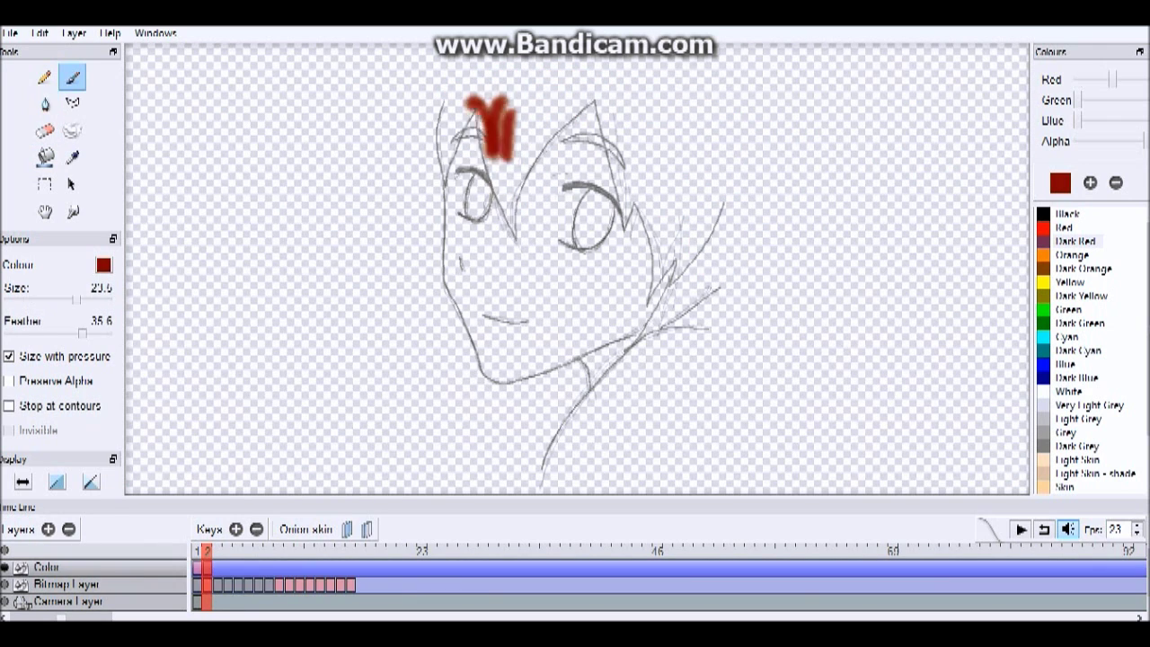
pyautogui.moveTo(489, 99)
pyautogui.mouseDown()
pyautogui.moveTo(514, 233)
pyautogui.moveTo(445, 175)
pyautogui.mouseUp()
pyautogui.moveTo(467, 85)
pyautogui.mouseDown()
pyautogui.moveTo(565, 90)
pyautogui.moveTo(651, 298)
pyautogui.mouseUp()
pyautogui.moveTo(669, 269)
pyautogui.mouseDown()
pyautogui.moveTo(712, 225)
pyautogui.moveTo(678, 305)
pyautogui.mouseUp()
pyautogui.moveTo(672, 283)
pyautogui.mouseDown()
pyautogui.moveTo(648, 330)
pyautogui.moveTo(694, 306)
pyautogui.mouseUp()
pyautogui.moveTo(618, 81); pyautogui.dragTo(671, 250)
pyautogui.moveTo(737, 240); pyautogui.dragTo(675, 320)
pyautogui.moveTo(620, 76); pyautogui.dragTo(696, 229)
pyautogui.moveTo(719, 76)
pyautogui.mouseDown()
pyautogui.moveTo(754, 256)
pyautogui.moveTo(768, 117)
pyautogui.mouseUp()
# Paint the hair dark red on frame 3 of the Color layer with the brush size reduced to 8.9.
pyautogui.press('Right')
pyautogui.click(339, 123)
pyautogui.moveTo(77, 300); pyautogui.dragTo(62, 299)
pyautogui.moveTo(338, 123)
pyautogui.mouseDown()
pyautogui.moveTo(379, 224)
pyautogui.moveTo(386, 139)
pyautogui.moveTo(310, 112)
pyautogui.mouseUp()
pyautogui.moveTo(301, 126); pyautogui.dragTo(319, 191)
pyautogui.moveTo(314, 108); pyautogui.dragTo(494, 62)
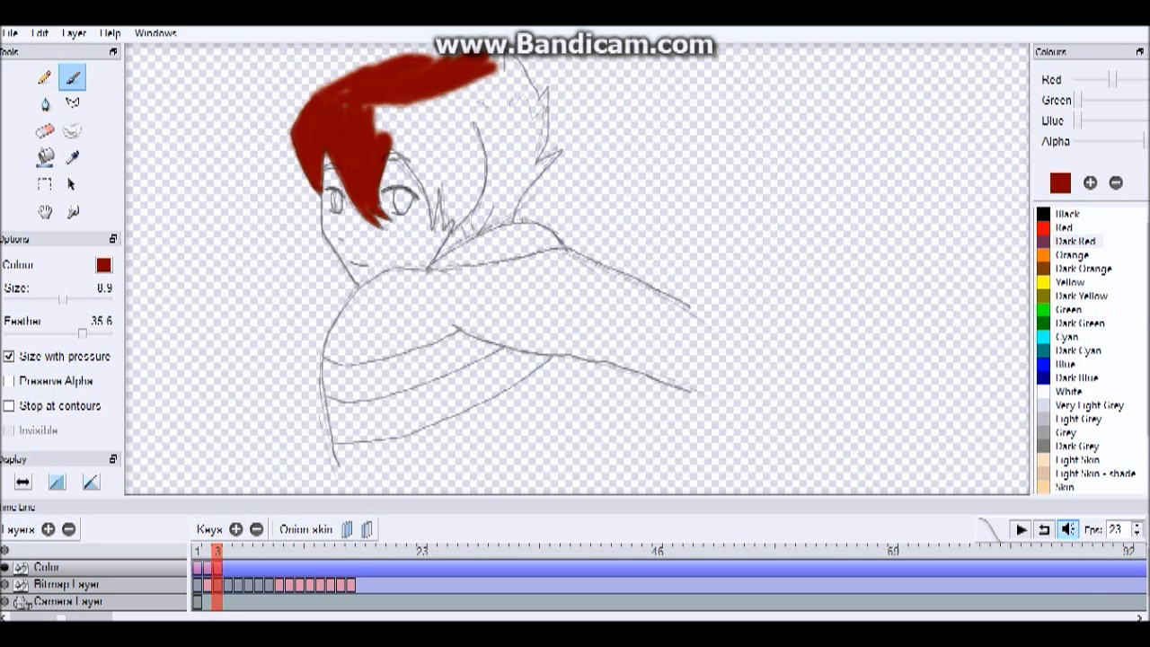
pyautogui.moveTo(377, 108); pyautogui.dragTo(444, 229)
pyautogui.moveTo(404, 126); pyautogui.dragTo(489, 229)
pyautogui.moveTo(404, 90)
pyautogui.mouseDown()
pyautogui.moveTo(530, 144)
pyautogui.moveTo(449, 252)
pyautogui.mouseUp()
pyautogui.moveTo(525, 166); pyautogui.dragTo(494, 225)
pyautogui.moveTo(555, 154); pyautogui.dragTo(515, 207)
pyautogui.moveTo(537, 176)
pyautogui.mouseDown()
pyautogui.moveTo(543, 101)
pyautogui.moveTo(512, 70)
pyautogui.mouseUp()
# Add a key at frame 4 of the Color layer and paint the hair dark red, including the long side strands.
pyautogui.click(68, 602)
pyautogui.click(47, 567)
pyautogui.click(235, 529)
pyautogui.moveTo(310, 157)
pyautogui.mouseDown()
pyautogui.moveTo(314, 224)
pyautogui.moveTo(350, 112)
pyautogui.mouseUp()
pyautogui.moveTo(454, 148); pyautogui.dragTo(494, 225)
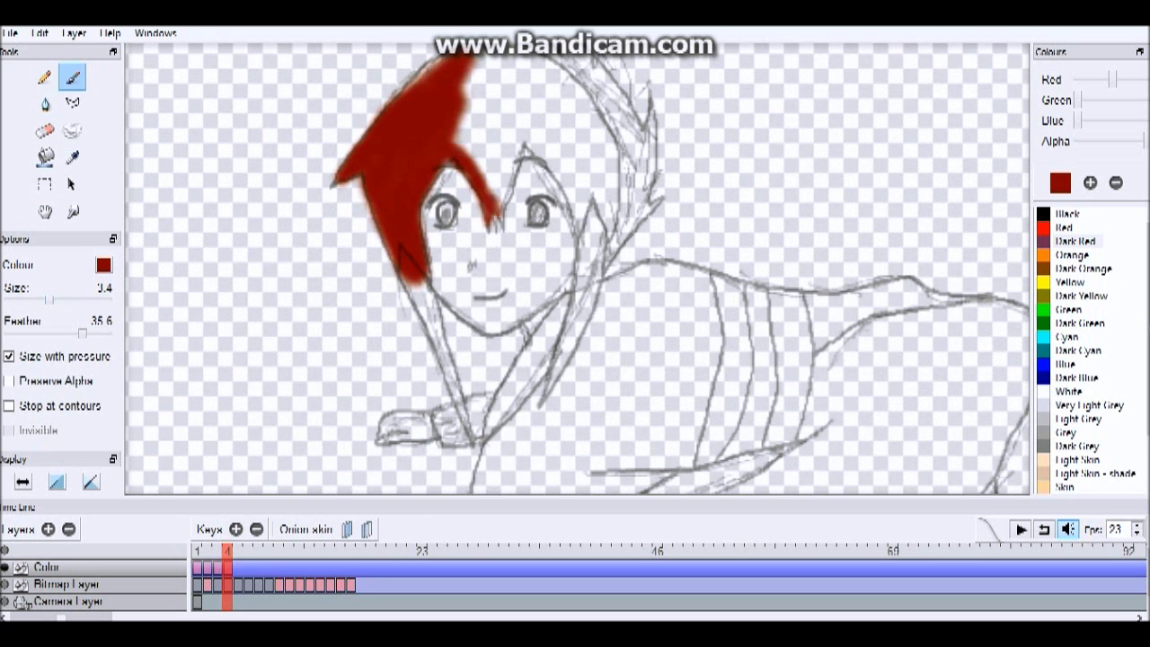
pyautogui.moveTo(463, 107); pyautogui.dragTo(494, 216)
pyautogui.moveTo(530, 116); pyautogui.dragTo(503, 202)
pyautogui.moveTo(411, 270); pyautogui.dragTo(473, 437)
pyautogui.moveTo(593, 198); pyautogui.dragTo(543, 404)
pyautogui.moveTo(543, 130); pyautogui.dragTo(579, 225)
pyautogui.moveTo(575, 224); pyautogui.dragTo(513, 323)
pyautogui.moveTo(548, 363)
pyautogui.mouseDown()
pyautogui.moveTo(589, 217)
pyautogui.moveTo(569, 305)
pyautogui.mouseUp()
pyautogui.moveTo(499, 128); pyautogui.dragTo(556, 190)
pyautogui.moveTo(516, 157); pyautogui.dragTo(576, 251)
pyautogui.moveTo(530, 220)
pyautogui.mouseDown()
pyautogui.moveTo(409, 175)
pyautogui.moveTo(521, 202)
pyautogui.mouseUp()
pyautogui.moveTo(455, 112); pyautogui.dragTo(499, 163)
# Add a key at frame 5 of the Color layer and fill in the hair with dark red brush strokes.
pyautogui.click(235, 529)
pyautogui.moveTo(575, 359)
pyautogui.mouseDown()
pyautogui.moveTo(566, 252)
pyautogui.moveTo(581, 253)
pyautogui.mouseUp()
pyautogui.moveTo(418, 126)
pyautogui.mouseDown()
pyautogui.moveTo(370, 242)
pyautogui.moveTo(437, 478)
pyautogui.mouseUp()
pyautogui.moveTo(403, 319); pyautogui.dragTo(429, 440)
pyautogui.moveTo(435, 152)
pyautogui.mouseDown()
pyautogui.moveTo(460, 225)
pyautogui.moveTo(517, 170)
pyautogui.mouseUp()
pyautogui.moveTo(413, 135)
pyautogui.mouseDown()
pyautogui.moveTo(463, 103)
pyautogui.moveTo(467, 72)
pyautogui.mouseUp()
pyautogui.moveTo(458, 76)
pyautogui.mouseDown()
pyautogui.moveTo(517, 70)
pyautogui.moveTo(481, 166)
pyautogui.mouseUp()
pyautogui.moveTo(525, 170)
pyautogui.mouseDown()
pyautogui.moveTo(540, 275)
pyautogui.moveTo(593, 220)
pyautogui.mouseUp()
pyautogui.moveTo(530, 103)
pyautogui.mouseDown()
pyautogui.moveTo(598, 225)
pyautogui.moveTo(612, 171)
pyautogui.mouseUp()
pyautogui.moveTo(615, 217); pyautogui.dragTo(514, 449)
pyautogui.moveTo(571, 301)
pyautogui.mouseDown()
pyautogui.moveTo(510, 462)
pyautogui.moveTo(541, 355)
pyautogui.mouseUp()
# Add a key at frame 6 of the Color layer and paint the crown, bangs and side strands of the hair dark red.
pyautogui.click(235, 529)
pyautogui.moveTo(539, 314); pyautogui.dragTo(560, 277)
pyautogui.moveTo(420, 131); pyautogui.dragTo(353, 235)
pyautogui.moveTo(409, 72); pyautogui.dragTo(350, 251)
pyautogui.moveTo(435, 85)
pyautogui.mouseDown()
pyautogui.moveTo(381, 263)
pyautogui.moveTo(400, 193)
pyautogui.mouseUp()
pyautogui.moveTo(485, 117); pyautogui.dragTo(460, 238)
pyautogui.moveTo(390, 70); pyautogui.dragTo(499, 63)
pyautogui.moveTo(494, 76); pyautogui.dragTo(539, 234)
pyautogui.moveTo(530, 108); pyautogui.dragTo(539, 256)
pyautogui.moveTo(476, 58)
pyautogui.mouseDown()
pyautogui.moveTo(553, 94)
pyautogui.moveTo(575, 184)
pyautogui.mouseUp()
pyautogui.moveTo(552, 81)
pyautogui.mouseDown()
pyautogui.moveTo(590, 227)
pyautogui.moveTo(550, 350)
pyautogui.mouseUp()
pyautogui.moveTo(568, 297); pyautogui.dragTo(541, 425)
pyautogui.moveTo(370, 247); pyautogui.dragTo(413, 395)
pyautogui.moveTo(405, 292); pyautogui.dragTo(430, 436)
# Return to frame 2 and add a darker red shadow colour (Red 74, Green 0, Blue 0) to the palette.
pyautogui.click(44, 212)
pyautogui.click(207, 551)
pyautogui.moveTo(575, 269); pyautogui.dragTo(568, 303)
pyautogui.click(1089, 183)
pyautogui.click(406, 465)
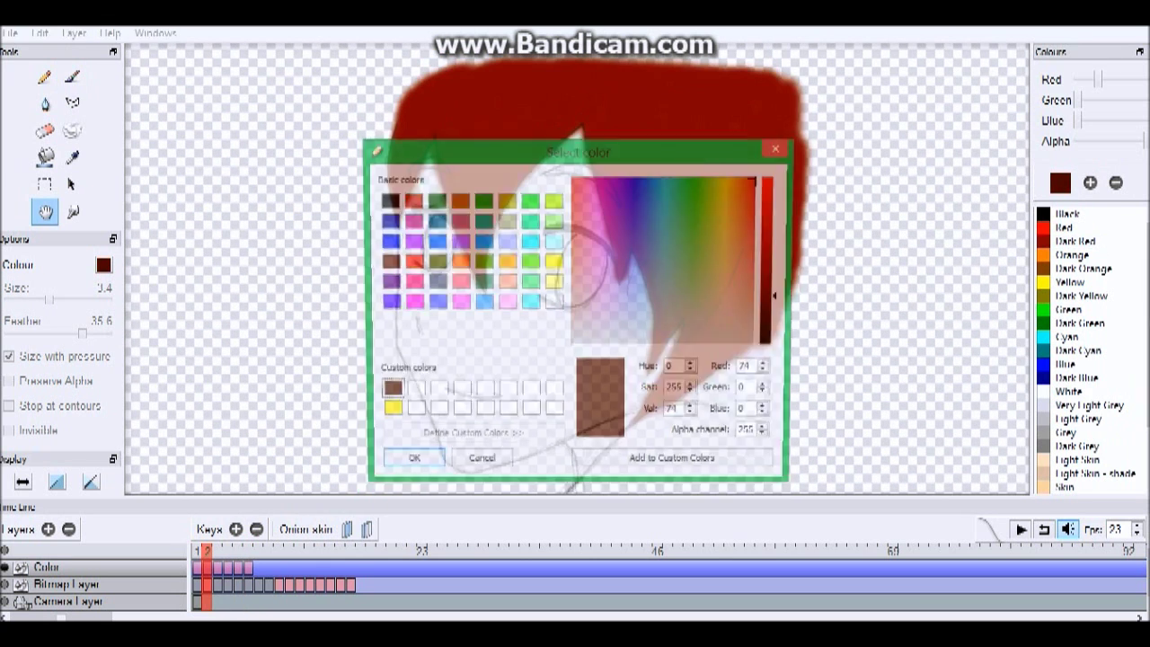
pyautogui.click(407, 466)
pyautogui.click(72, 77)
pyautogui.click(1089, 183)
pyautogui.click(407, 465)
# Set the brush feather to 162.6 and shade the hair strand beside the larger eye on frame 2 at size 3.4.
pyautogui.moveTo(83, 333); pyautogui.dragTo(105, 333)
pyautogui.moveTo(49, 300); pyautogui.dragTo(58, 300)
pyautogui.moveTo(610, 160); pyautogui.dragTo(621, 199)
pyautogui.hotkey('ctrl', 'z')
pyautogui.moveTo(58, 300); pyautogui.dragTo(49, 300)
pyautogui.moveTo(593, 137); pyautogui.dragTo(621, 251)
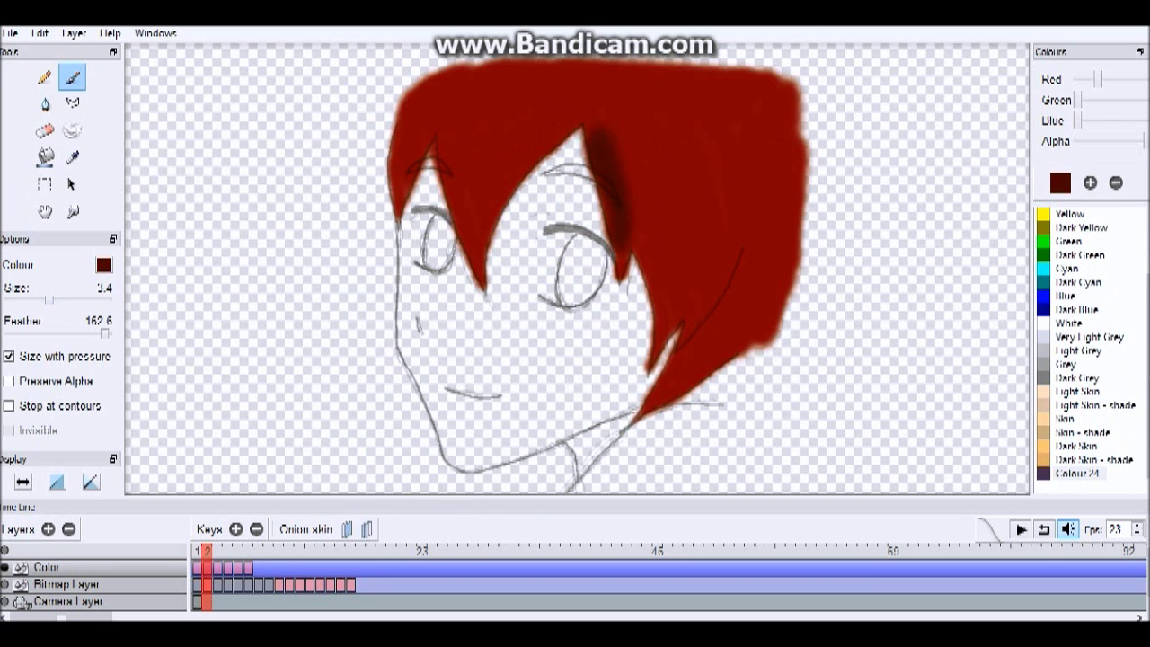
# Shade the side strand, the front bang and the lower back of the hair on frame 2 with feathered darker red strokes.
pyautogui.moveTo(627, 203); pyautogui.dragTo(660, 346)
pyautogui.moveTo(442, 162); pyautogui.dragTo(484, 274)
pyautogui.click(45, 131)
pyautogui.click(72, 78)
pyautogui.moveTo(741, 328)
pyautogui.mouseDown()
pyautogui.moveTo(676, 364)
pyautogui.moveTo(645, 413)
pyautogui.mouseUp()
pyautogui.moveTo(105, 333); pyautogui.dragTo(108, 333)
pyautogui.moveTo(732, 301); pyautogui.dragTo(744, 323)
pyautogui.moveTo(107, 334)
pyautogui.mouseDown()
pyautogui.moveTo(44, 333)
pyautogui.moveTo(108, 333)
pyautogui.mouseUp()
pyautogui.moveTo(749, 312); pyautogui.dragTo(760, 330)
# Confirm a brush colour in the colour picker and stroke the side, back and fringe of the hair on frame 2.
pyautogui.click(1059, 182)
pyautogui.click(407, 465)
pyautogui.moveTo(660, 211); pyautogui.dragTo(714, 261)
pyautogui.moveTo(750, 285); pyautogui.dragTo(761, 318)
pyautogui.moveTo(557, 150)
pyautogui.mouseDown()
pyautogui.moveTo(525, 181)
pyautogui.moveTo(470, 179)
pyautogui.mouseUp()
# Reduce the brush feather to its minimum, enlarge the brush slightly and paint both eyebrows on frame 2.
pyautogui.moveTo(107, 334); pyautogui.dragTo(8, 333)
pyautogui.moveTo(50, 300); pyautogui.dragTo(56, 300)
pyautogui.moveTo(573, 169)
pyautogui.mouseDown()
pyautogui.moveTo(595, 179)
pyautogui.moveTo(585, 170)
pyautogui.mouseUp()
pyautogui.moveTo(422, 167); pyautogui.dragTo(435, 162)
# Set the brush to size 13.5 and feather 71.0 and shade the hair on frame 3.
pyautogui.click(217, 551)
pyautogui.moveTo(56, 300); pyautogui.dragTo(68, 300)
pyautogui.moveTo(8, 333); pyautogui.dragTo(93, 333)
pyautogui.moveTo(268, 195); pyautogui.dragTo(316, 269)
pyautogui.moveTo(217, 192); pyautogui.dragTo(244, 230)
pyautogui.moveTo(442, 163); pyautogui.dragTo(397, 304)
pyautogui.moveTo(476, 263); pyautogui.dragTo(415, 299)
pyautogui.moveTo(525, 120); pyautogui.dragTo(519, 196)
# Shade the hair strands on frames 4 and 5, erasing the paint beside the face on frame 4.
pyautogui.click(228, 551)
pyautogui.moveTo(235, 271); pyautogui.dragTo(259, 323)
pyautogui.moveTo(372, 195); pyautogui.dragTo(363, 262)
pyautogui.click(45, 130)
pyautogui.moveTo(283, 207)
pyautogui.mouseDown()
pyautogui.moveTo(305, 236)
pyautogui.moveTo(255, 253)
pyautogui.mouseUp()
pyautogui.click(72, 78)
pyautogui.click(238, 551)
pyautogui.moveTo(310, 305); pyautogui.dragTo(296, 355)
# Choose a lighter red brush colour and paint highlights over the crown and back of the hair on frame 2.
pyautogui.click(1059, 182)
pyautogui.click(748, 225)
pyautogui.click(406, 465)
pyautogui.click(207, 550)
pyautogui.moveTo(634, 72); pyautogui.dragTo(821, 221)
pyautogui.moveTo(788, 170); pyautogui.dragTo(756, 238)
# Move to frame 4 and brush a light red highlight across the crown of the hair.
pyautogui.click(217, 551)
pyautogui.click(228, 550)
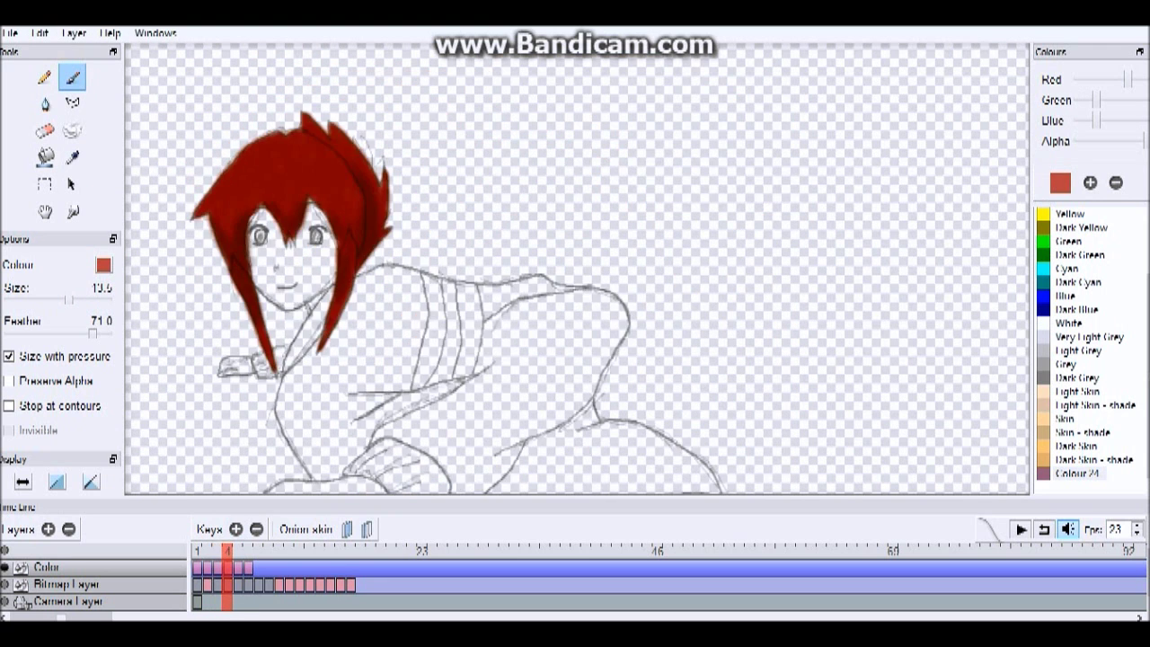
pyautogui.moveTo(282, 169); pyautogui.dragTo(375, 169)
# Sample the hair colour on frame 5 with the eyedropper and select Dark Red from the palette.
pyautogui.click(238, 551)
pyautogui.click(73, 157)
pyautogui.click(269, 235)
pyautogui.click(73, 77)
pyautogui.click(249, 551)
pyautogui.click(1074, 241)
pyautogui.click(238, 551)
# On frame 6, set the brush to size 7.3 and feather 19.1 and add a light red highlight across the crown.
pyautogui.click(249, 550)
pyautogui.click(73, 157)
pyautogui.click(73, 77)
pyautogui.click(207, 551)
pyautogui.click(249, 551)
pyautogui.moveTo(68, 300); pyautogui.dragTo(74, 333)
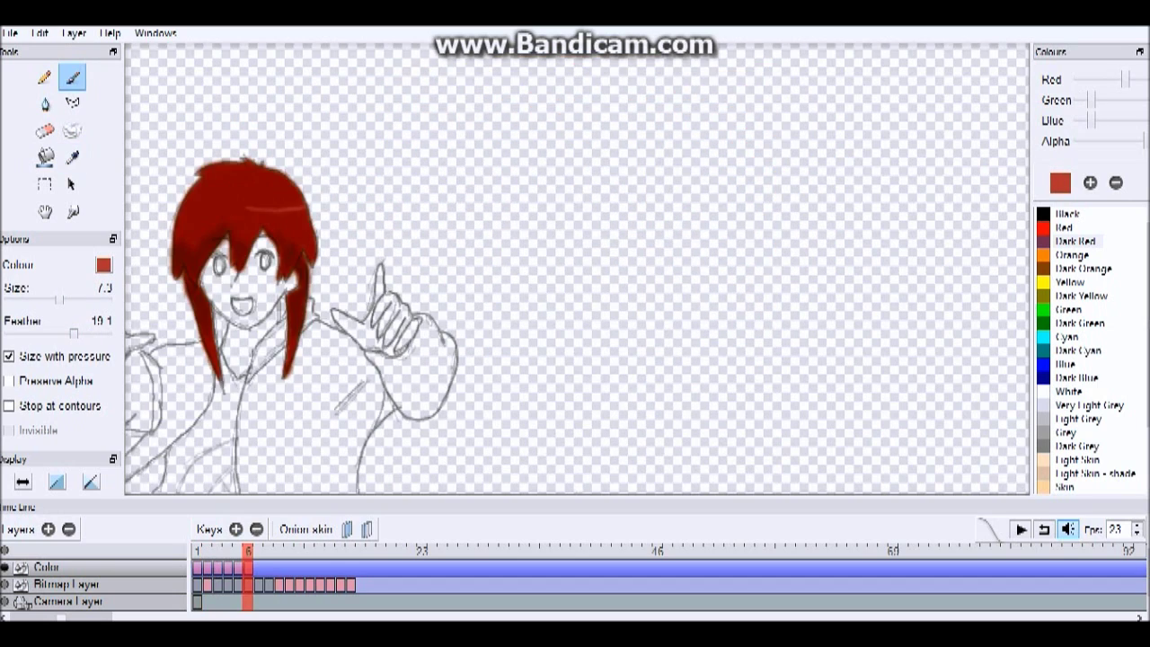
# Flip between frames 2 and 6 to compare the shaded hair.
pyautogui.click(69, 601)
pyautogui.click(207, 550)
pyautogui.click(249, 550)
pyautogui.click(207, 550)
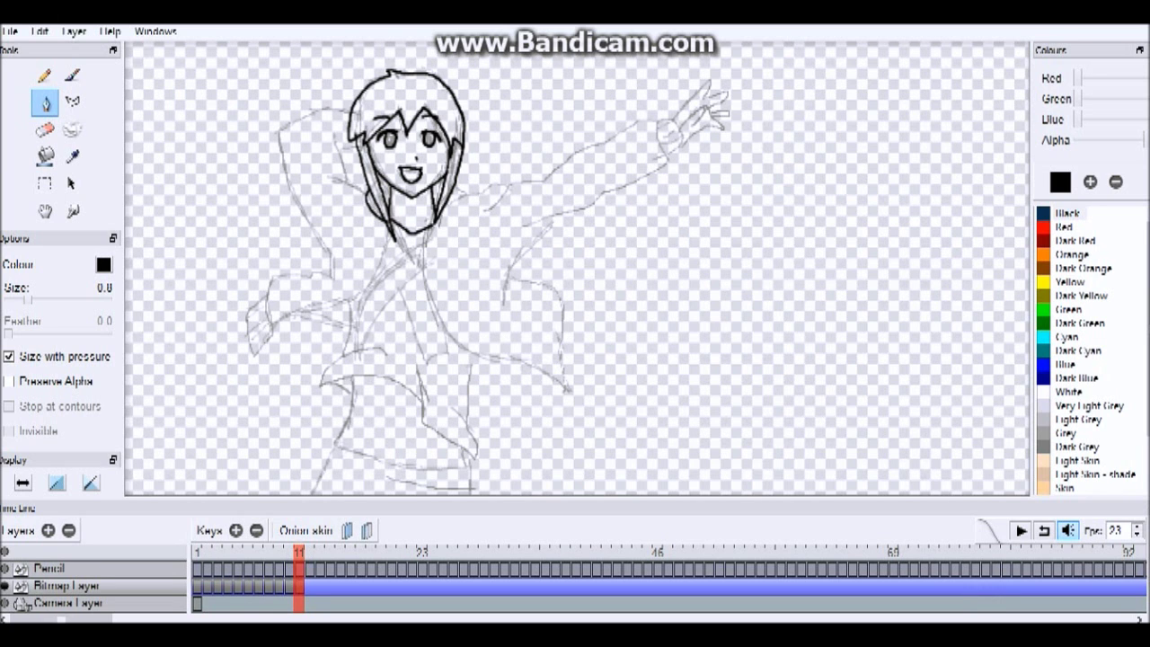
# Step back through the inked frames on the Bitmap Layer from frame 11 to frame 1.
pyautogui.press('Left')
pyautogui.press('Left')
pyautogui.press('Left')
pyautogui.press('Left')
pyautogui.press('Left')
pyautogui.press('Left')
pyautogui.press('Left')
pyautogui.press('Left')
pyautogui.press('Left')
pyautogui.press('Left')
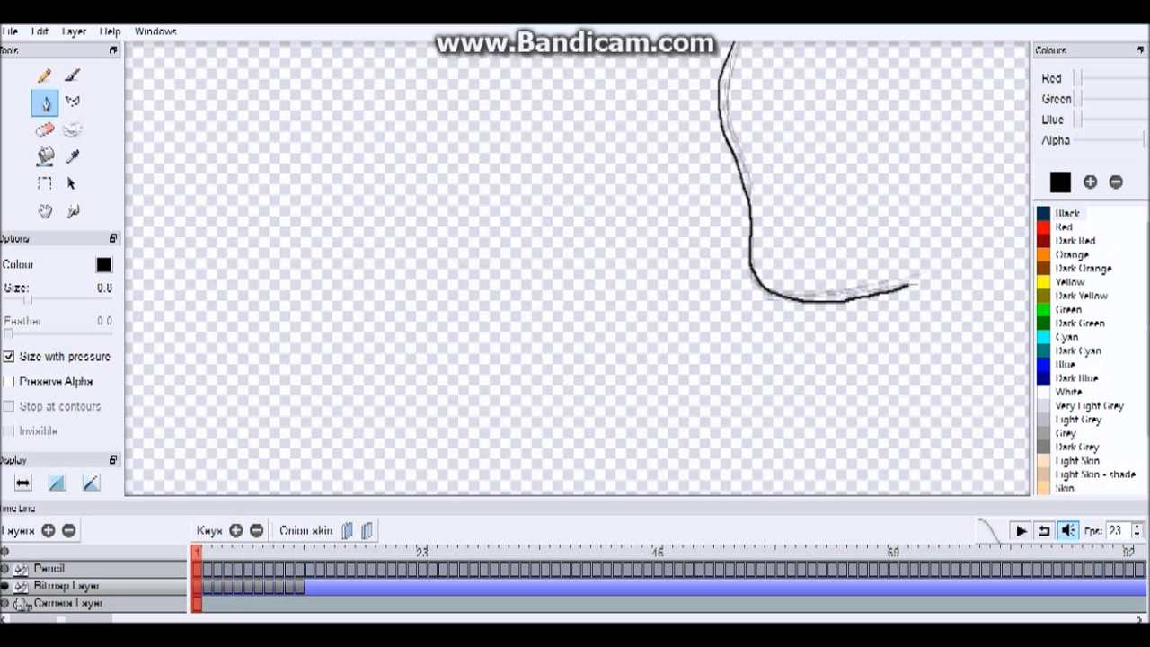
pyautogui.click(45, 211)
pyautogui.scroll(2, 576, 268)
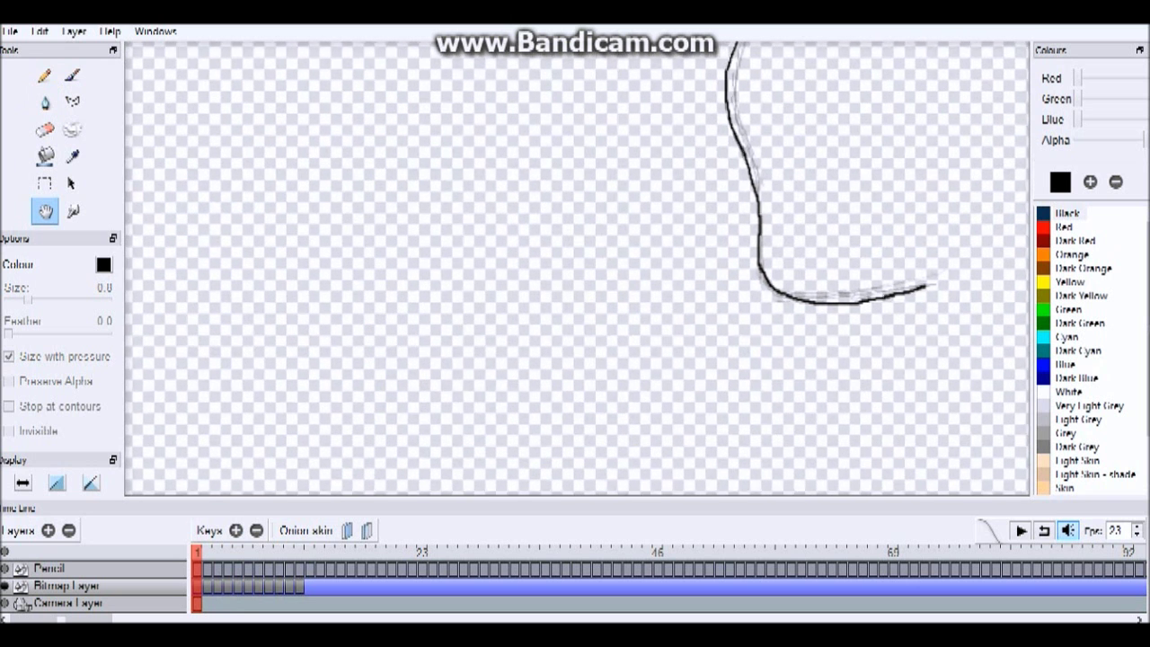
pyautogui.scroll(-4, 576, 268)
pyautogui.scroll(2, 577, 267)
pyautogui.scroll(-2, 576, 267)
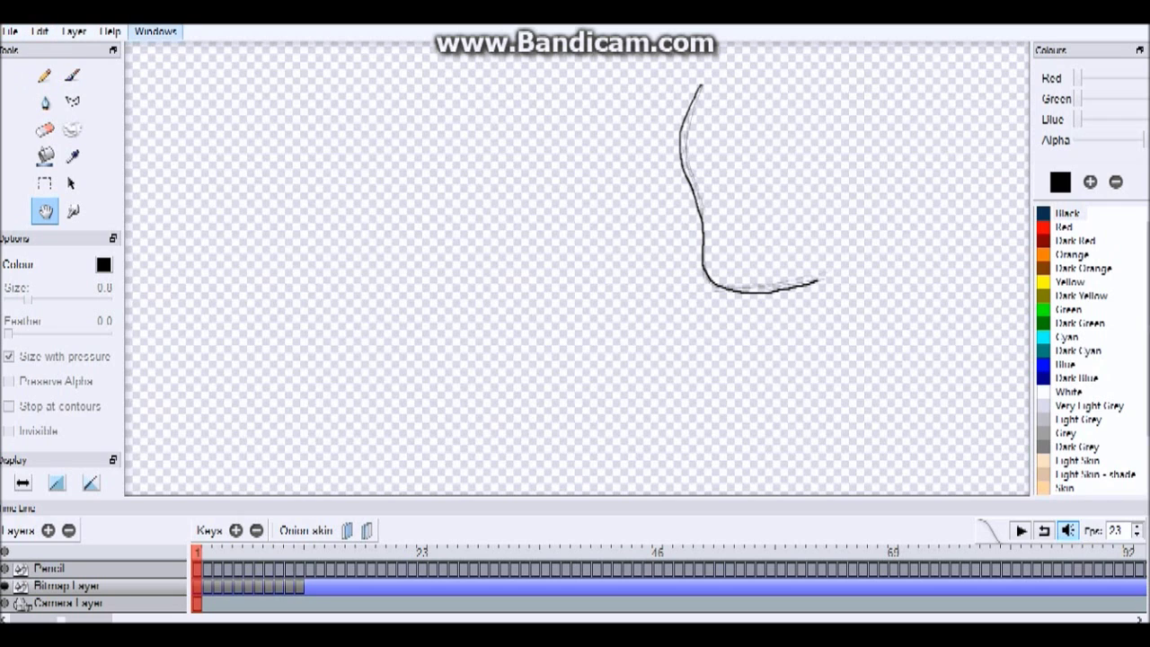
# Look through the file, edit and layer commands and review the General preferences.
pyautogui.click(11, 30)
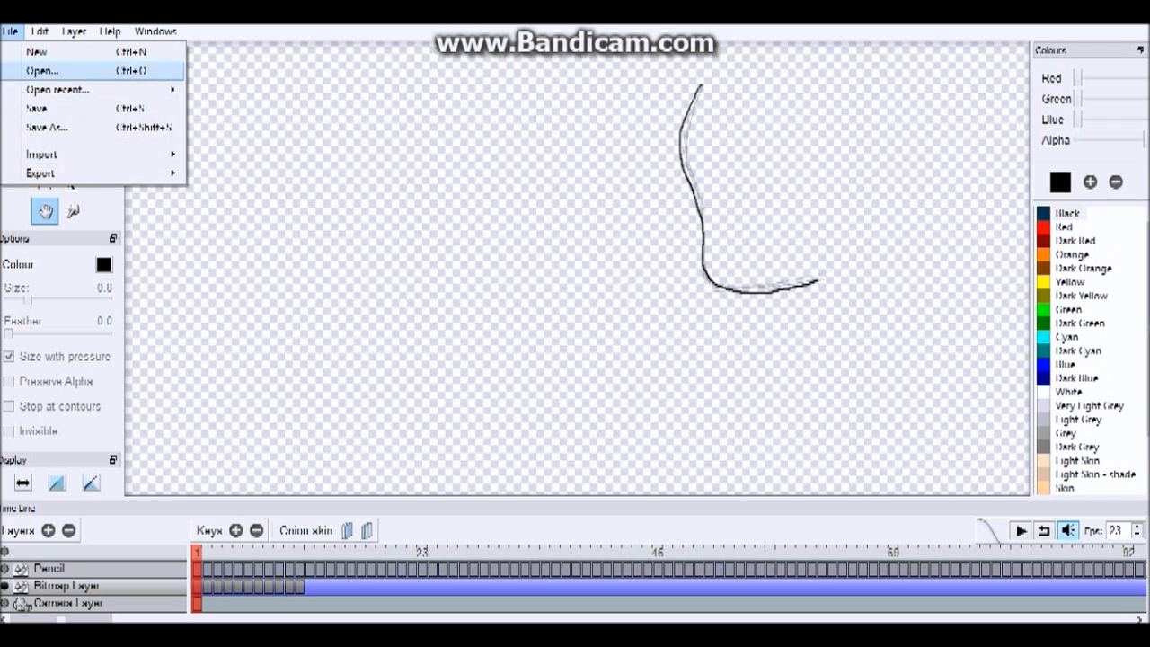
pyautogui.moveTo(39, 32)
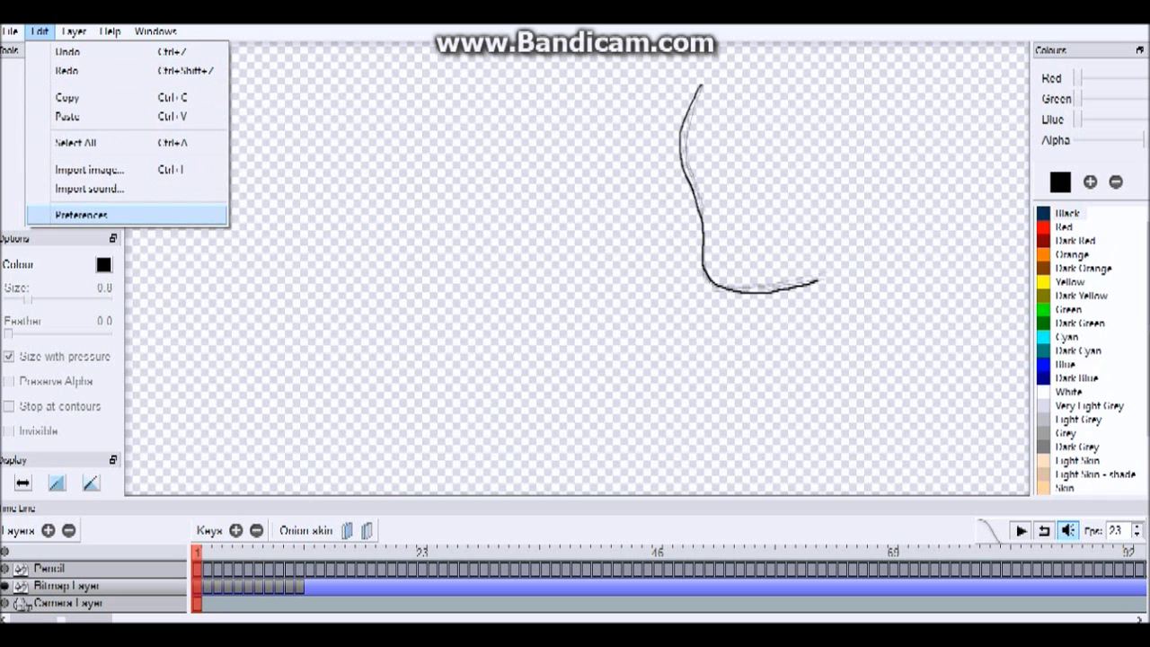
pyautogui.click(81, 215)
pyautogui.moveTo(749, 126)
pyautogui.mouseDown()
pyautogui.moveTo(571, 126)
pyautogui.moveTo(750, 125)
pyautogui.mouseUp()
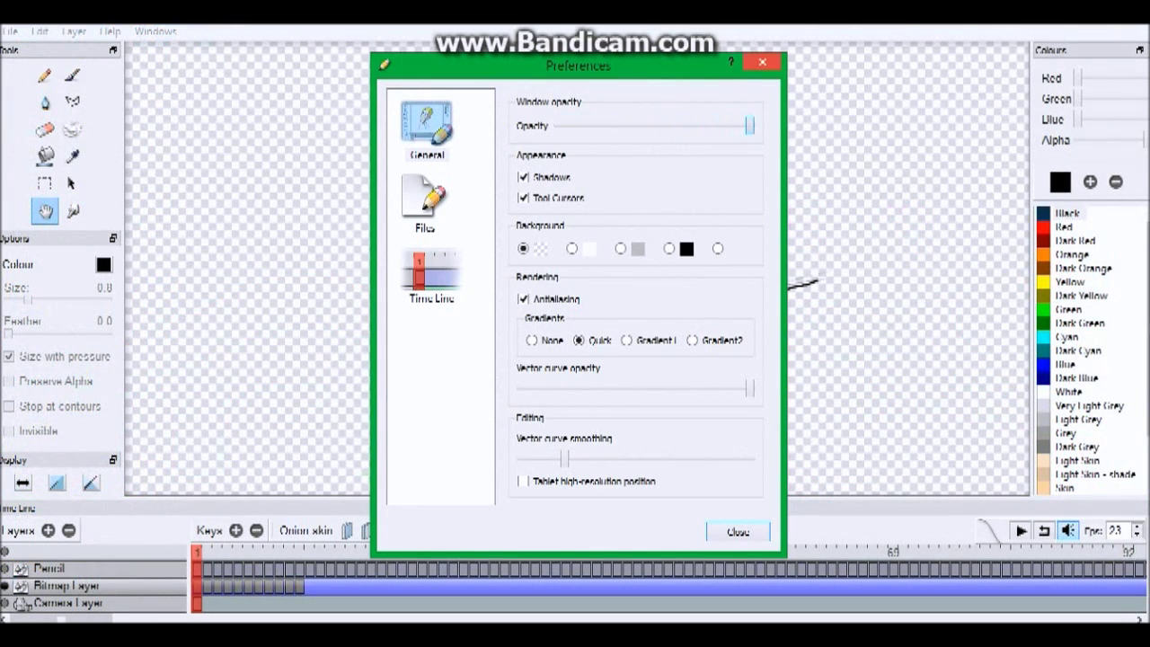
pyautogui.click(737, 531)
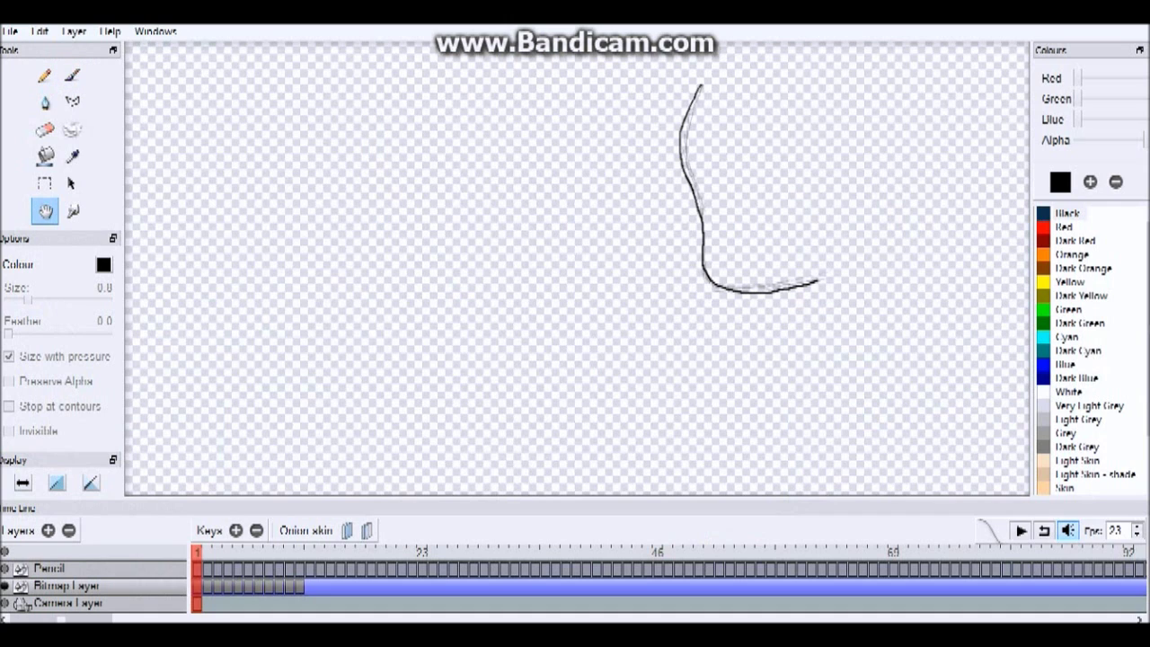
pyautogui.click(73, 31)
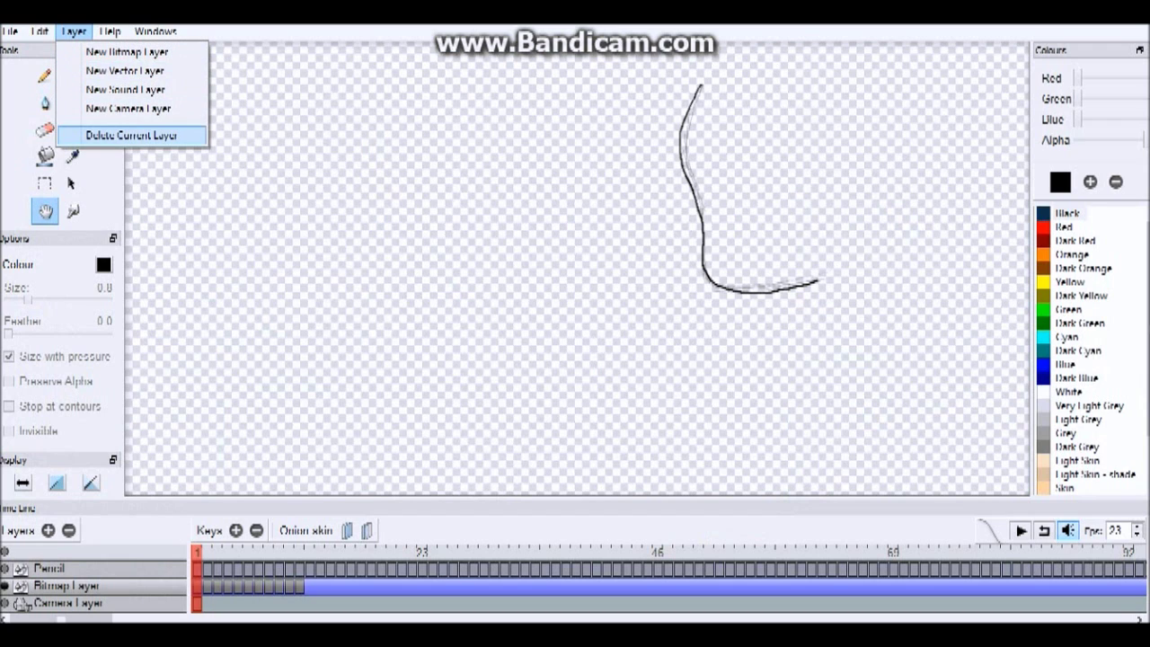
pyautogui.click(74, 31)
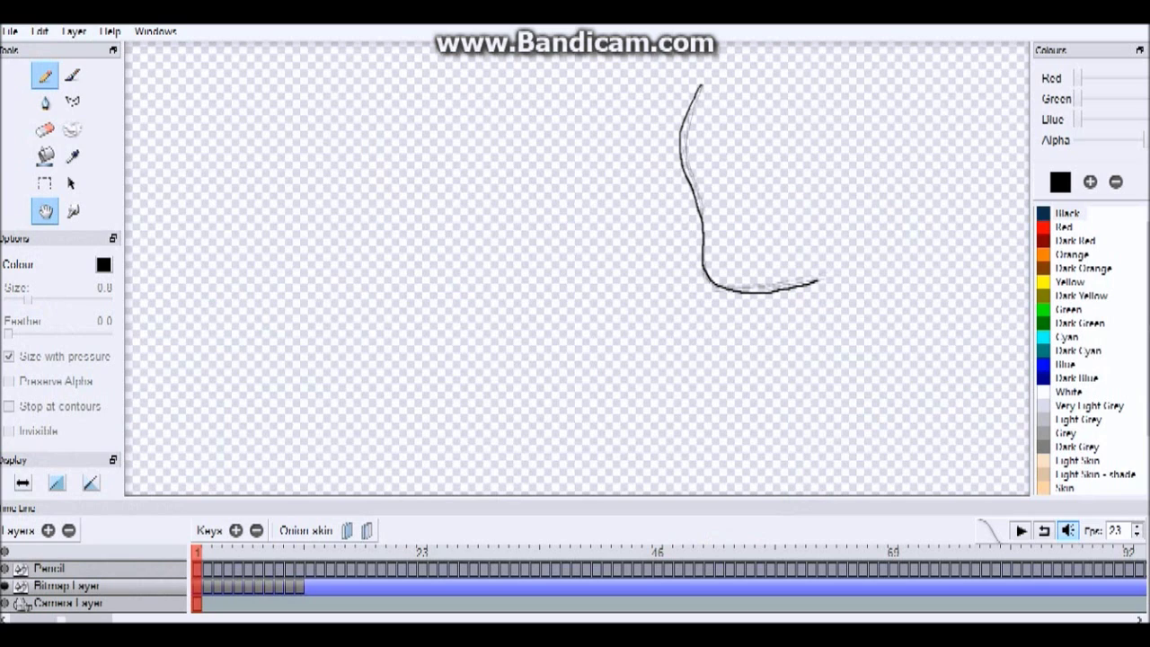
# Try the Pencil tool on the Pencil layer by drawing a large zigzag and a few small circles above it.
pyautogui.click(45, 76)
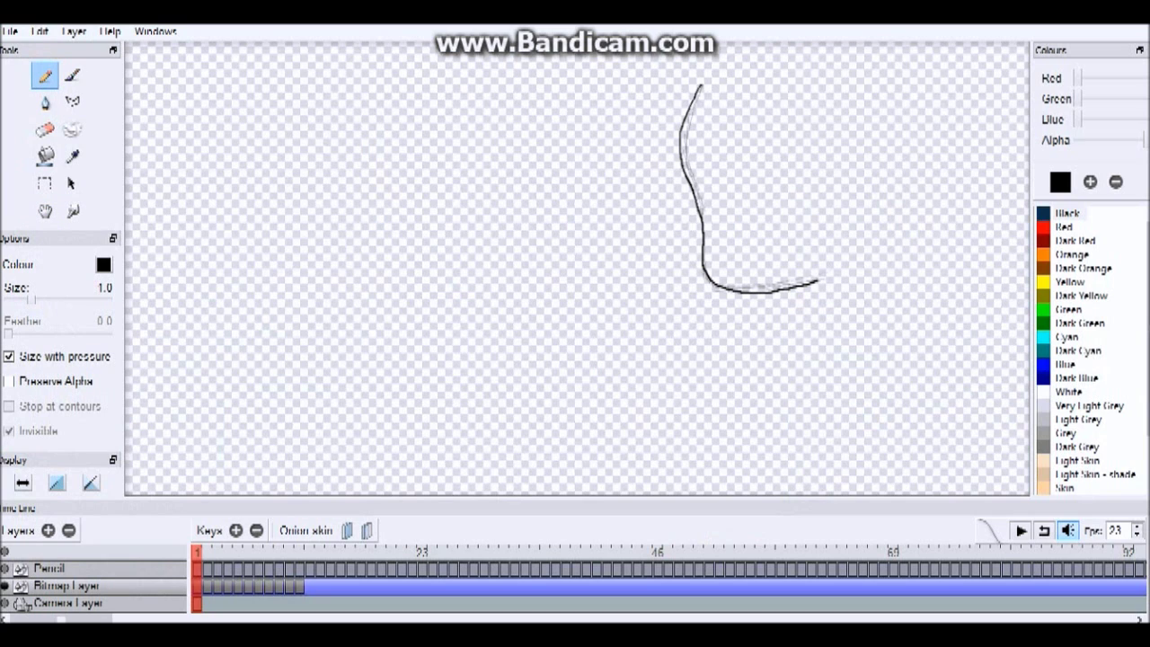
pyautogui.click(49, 568)
pyautogui.moveTo(215, 324)
pyautogui.mouseDown()
pyautogui.moveTo(251, 242)
pyautogui.moveTo(299, 257)
pyautogui.moveTo(304, 333)
pyautogui.mouseUp()
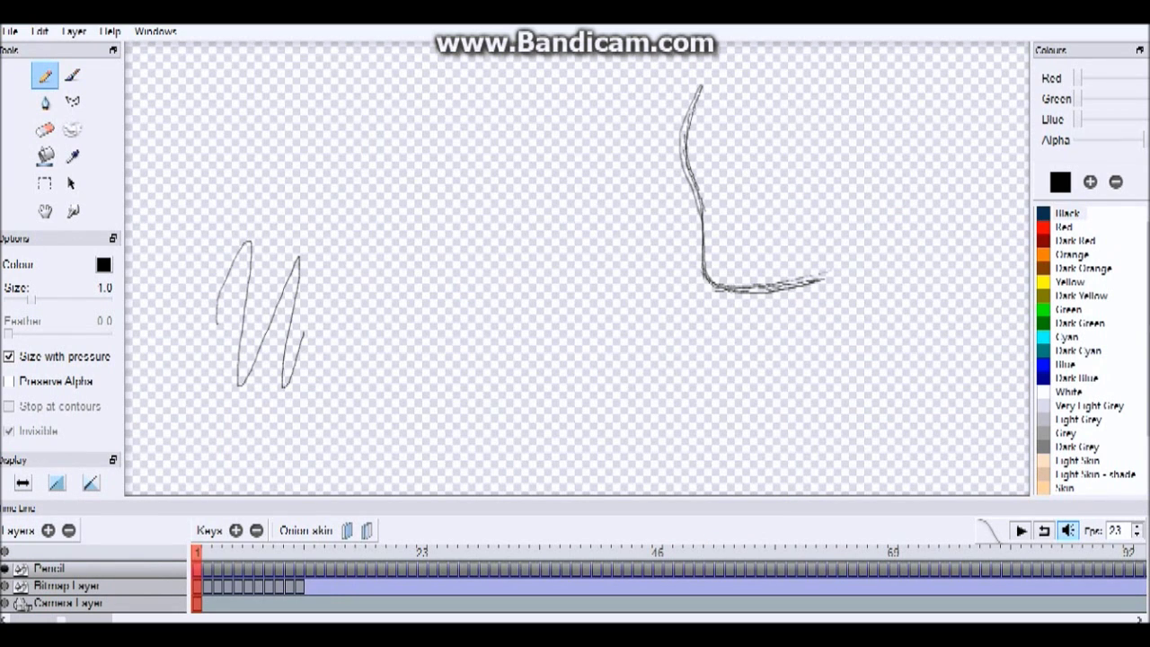
pyautogui.moveTo(259, 159)
pyautogui.mouseDown()
pyautogui.moveTo(281, 149)
pyautogui.moveTo(292, 170)
pyautogui.mouseUp()
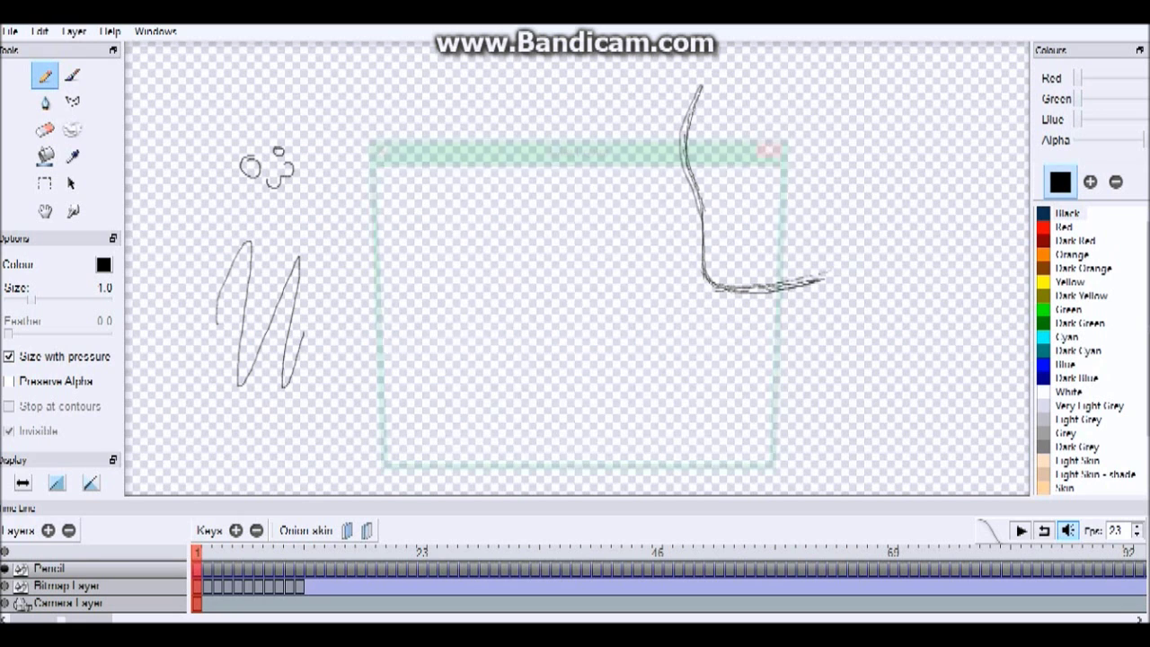
pyautogui.click(1059, 182)
pyautogui.press('Escape')
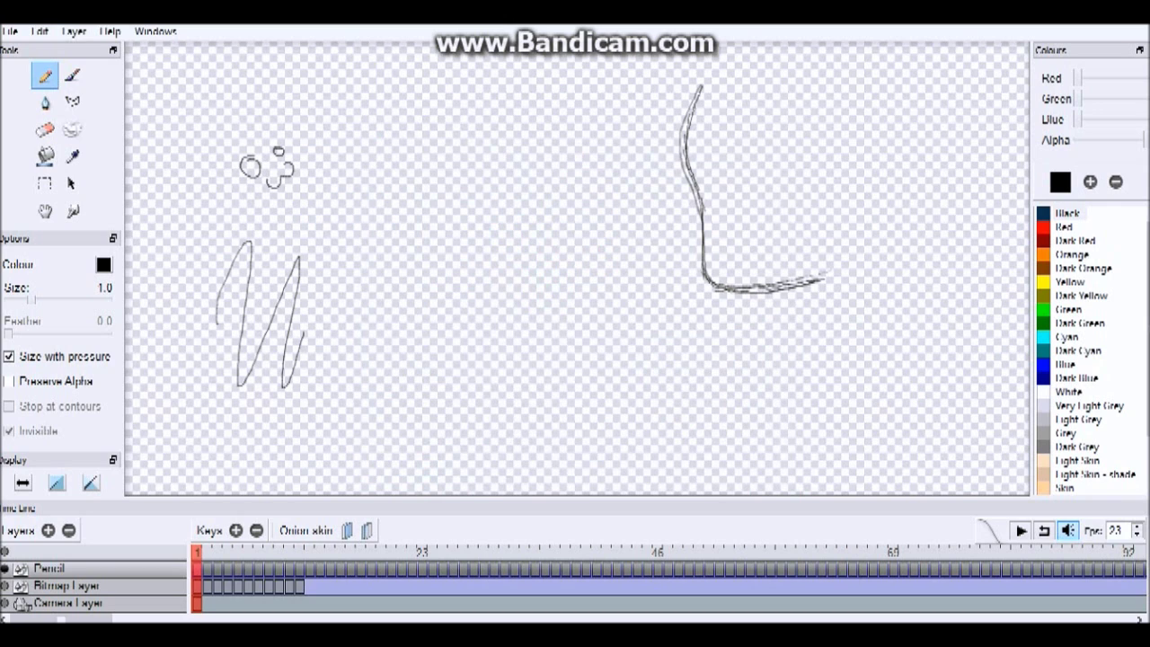
# Try the Brush with a broad blue zigzag over the pencil scribble, and the Pen with a small thin zigzag beside the circles.
pyautogui.click(73, 157)
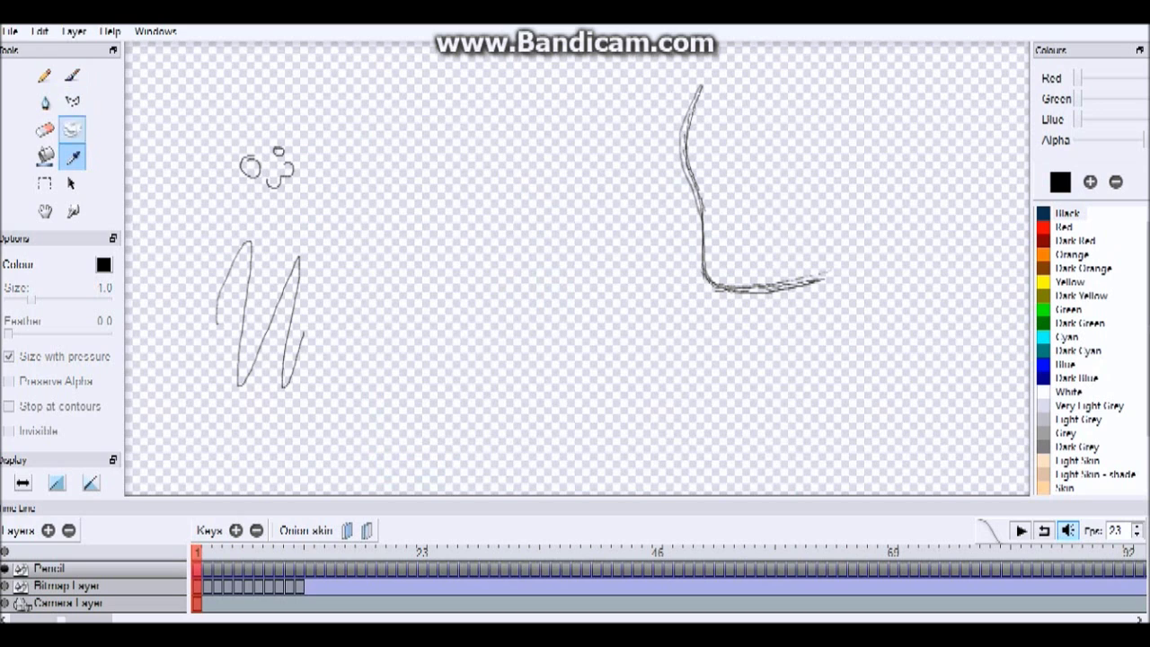
pyautogui.click(72, 76)
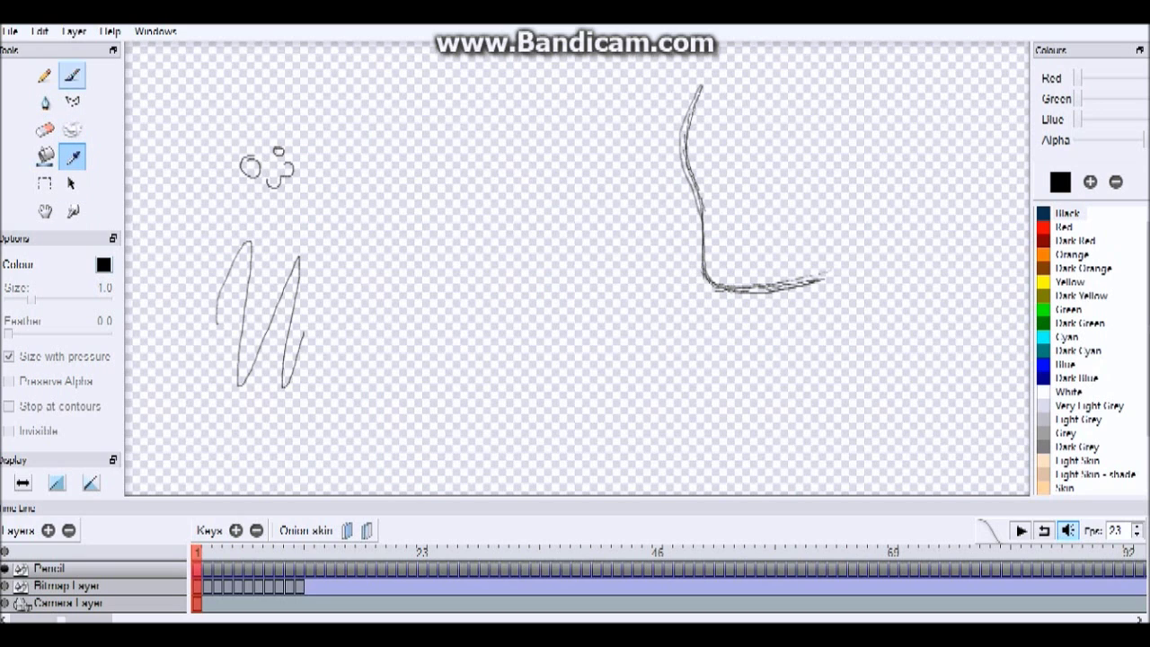
pyautogui.moveTo(206, 256); pyautogui.dragTo(325, 362)
pyautogui.press('p')
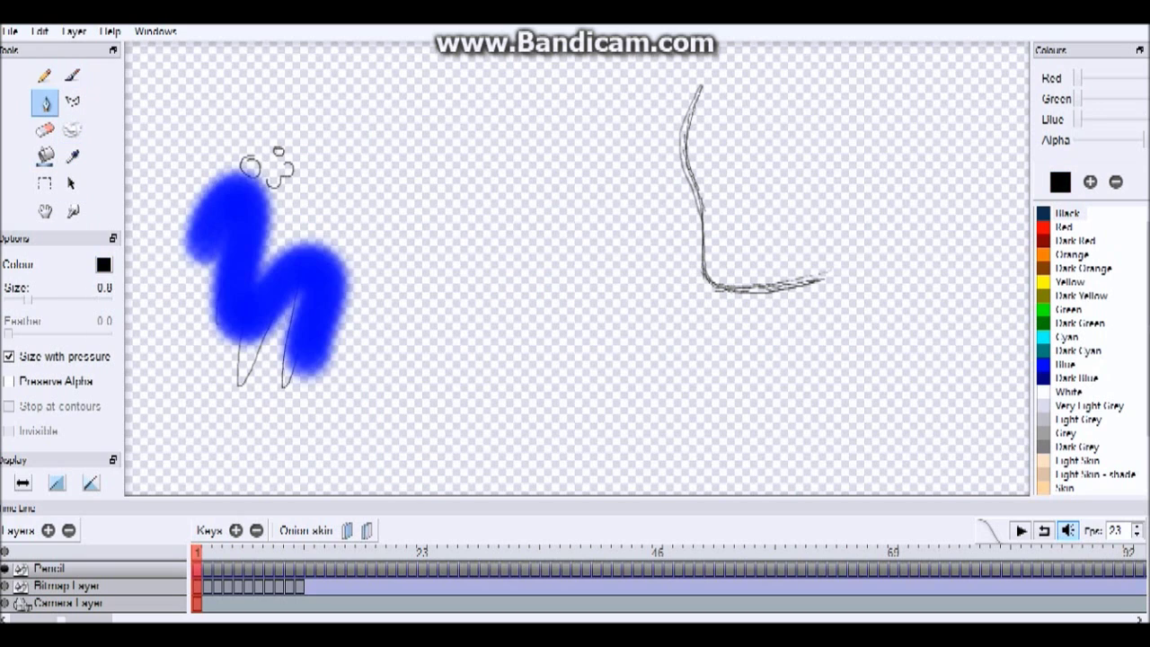
pyautogui.moveTo(174, 160)
pyautogui.mouseDown()
pyautogui.moveTo(202, 121)
pyautogui.moveTo(189, 178)
pyautogui.moveTo(215, 146)
pyautogui.moveTo(223, 172)
pyautogui.mouseUp()
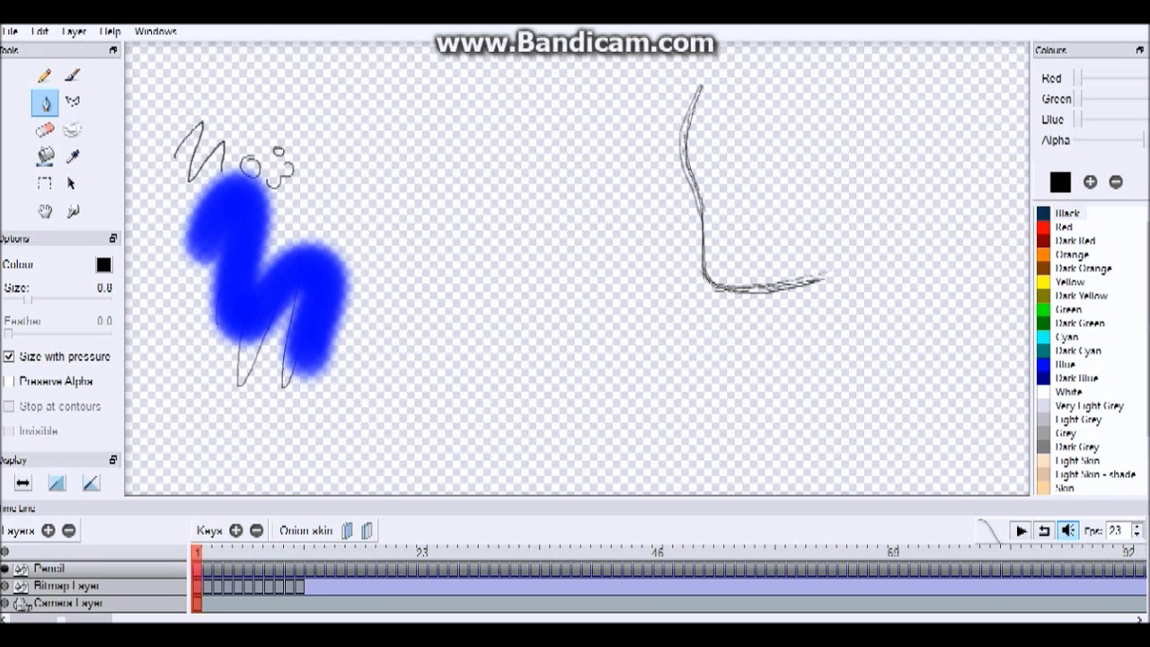
# Try the Polyline tool by drawing a rounded outline around the small circles.
pyautogui.click(73, 102)
pyautogui.click(246, 106)
pyautogui.click(298, 109)
pyautogui.click(328, 185)
pyautogui.click(280, 215)
pyautogui.click(223, 171)
pyautogui.click(228, 130)
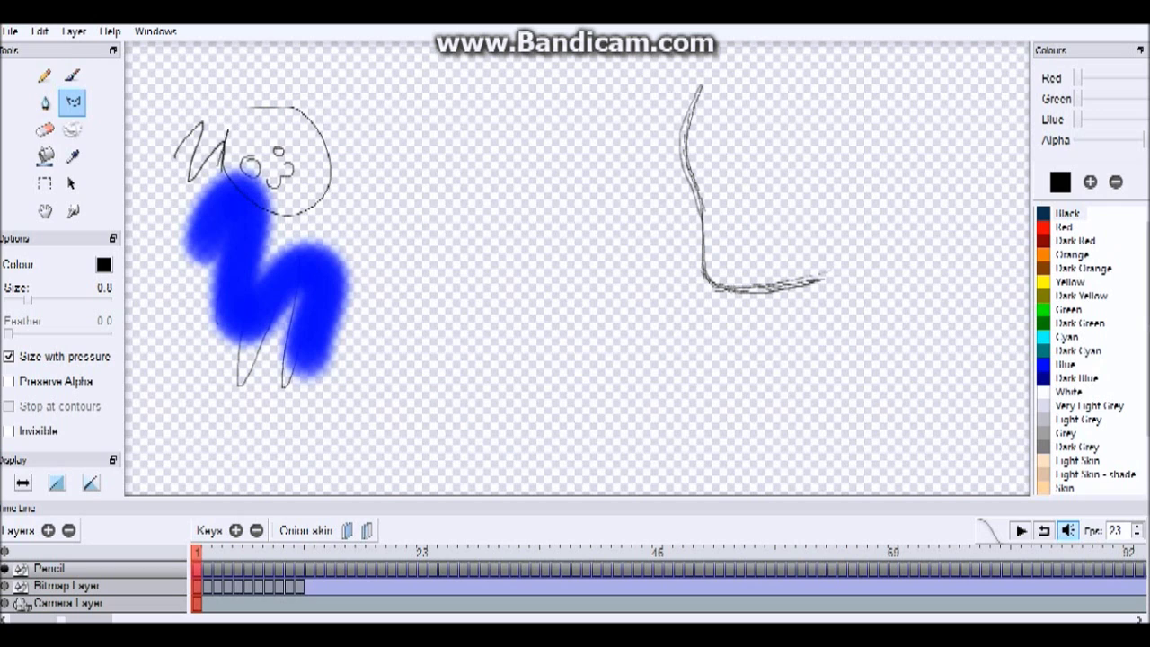
# Erase all the test strokes from frame 1 of the Pencil layer.
pyautogui.click(45, 130)
pyautogui.moveTo(232, 93)
pyautogui.mouseDown()
pyautogui.moveTo(156, 198)
pyautogui.moveTo(180, 304)
pyautogui.moveTo(235, 308)
pyautogui.mouseUp()
pyautogui.moveTo(197, 351)
pyautogui.mouseDown()
pyautogui.moveTo(287, 296)
pyautogui.moveTo(323, 377)
pyautogui.moveTo(361, 235)
pyautogui.mouseUp()
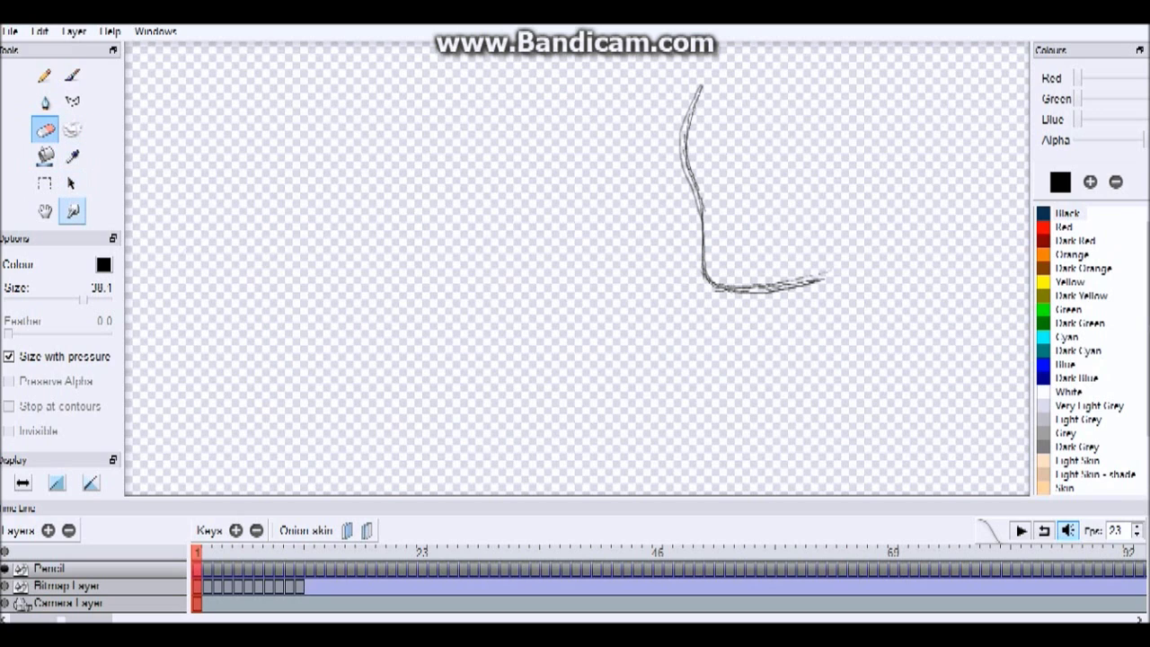
# Switch between the Pencil, Bitmap and Camera layers to compare what each one shows on the canvas.
pyautogui.click(45, 211)
pyautogui.moveTo(450, 287)
pyautogui.mouseDown()
pyautogui.moveTo(461, 242)
pyautogui.moveTo(444, 281)
pyautogui.mouseUp()
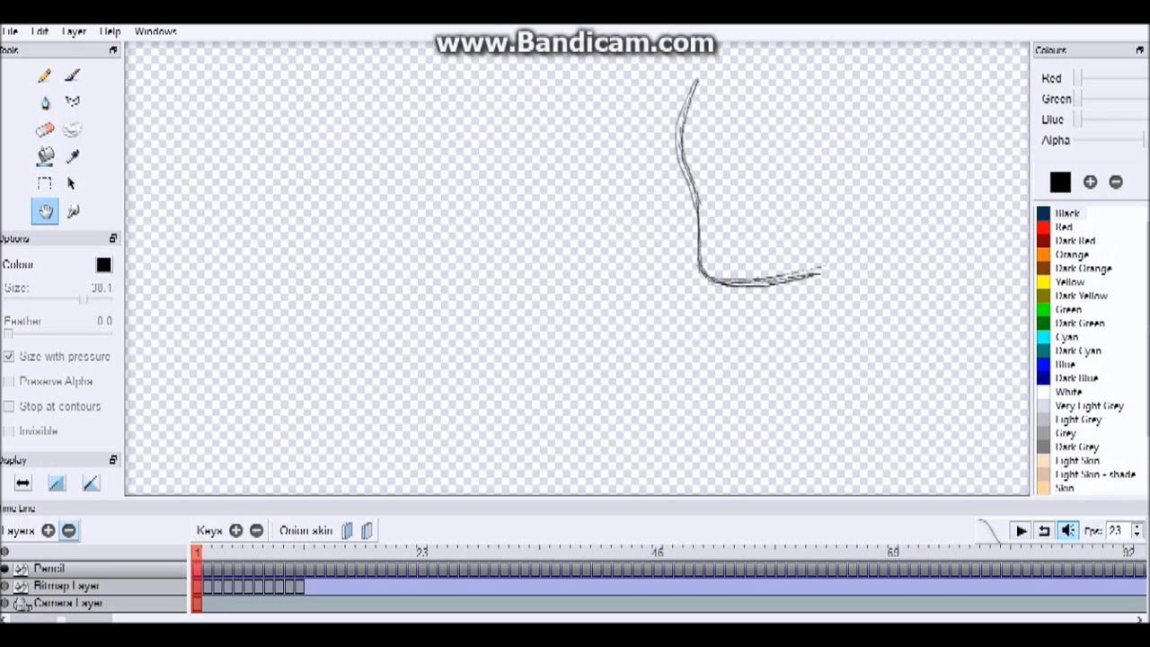
pyautogui.click(67, 585)
pyautogui.click(68, 603)
pyautogui.click(67, 585)
pyautogui.click(67, 568)
pyautogui.click(68, 586)
pyautogui.click(67, 603)
pyautogui.click(68, 569)
pyautogui.click(67, 585)
pyautogui.press('Down')
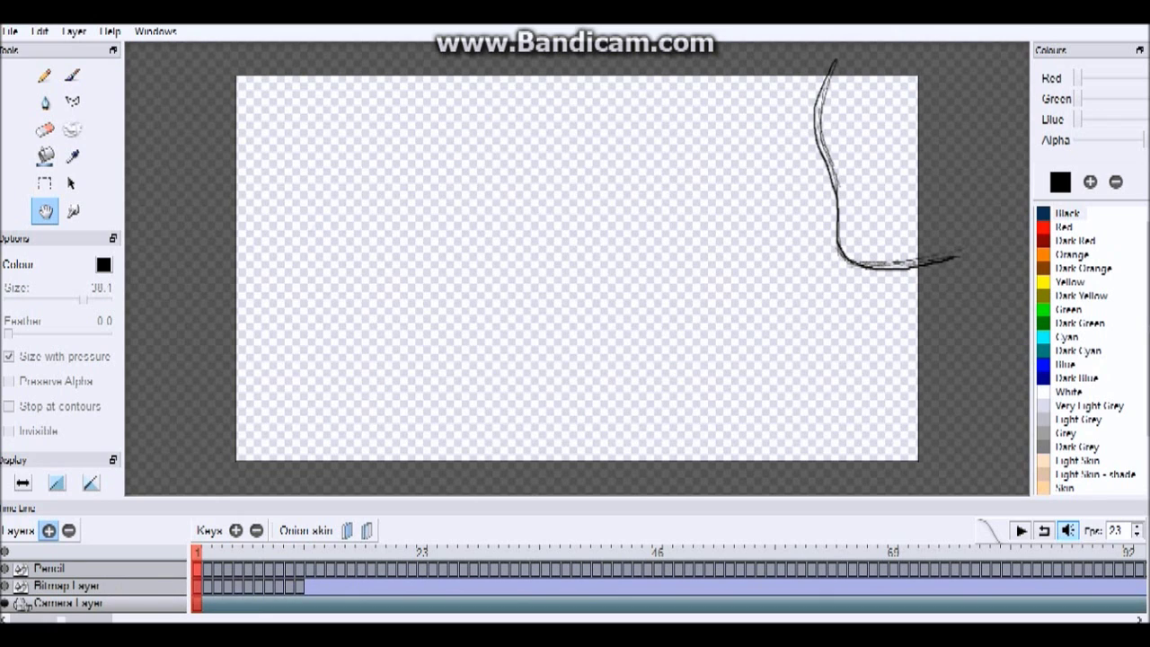
# Look over the available new layer types: bitmap, vector, sound and camera.
pyautogui.click(49, 530)
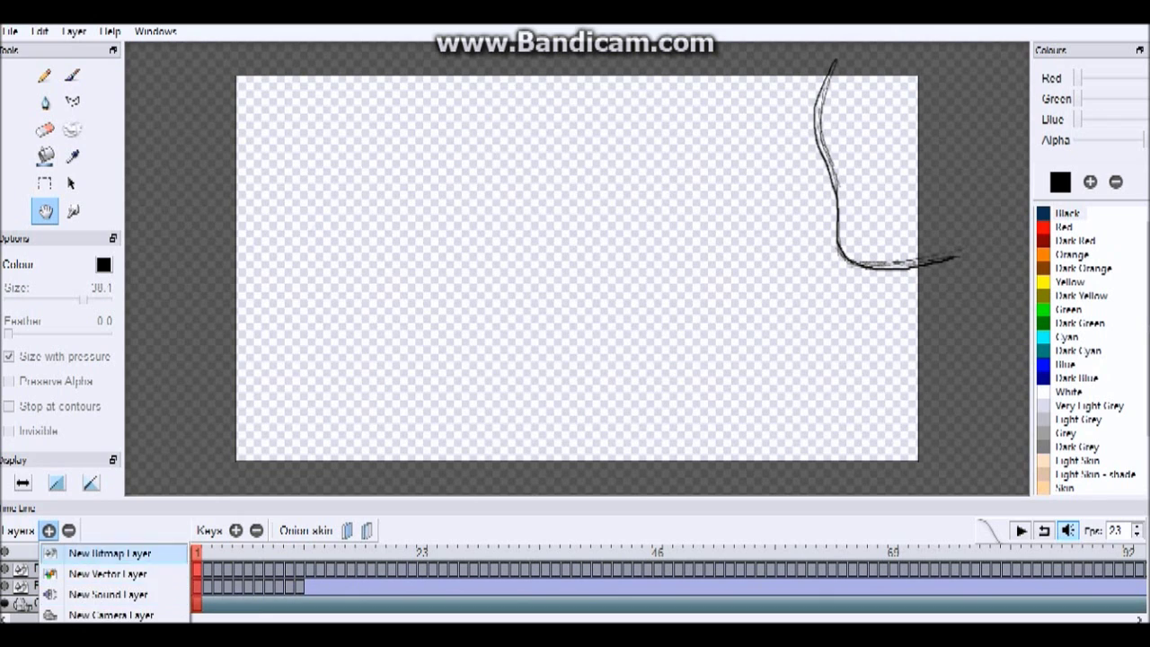
pyautogui.click(110, 553)
pyautogui.click(68, 568)
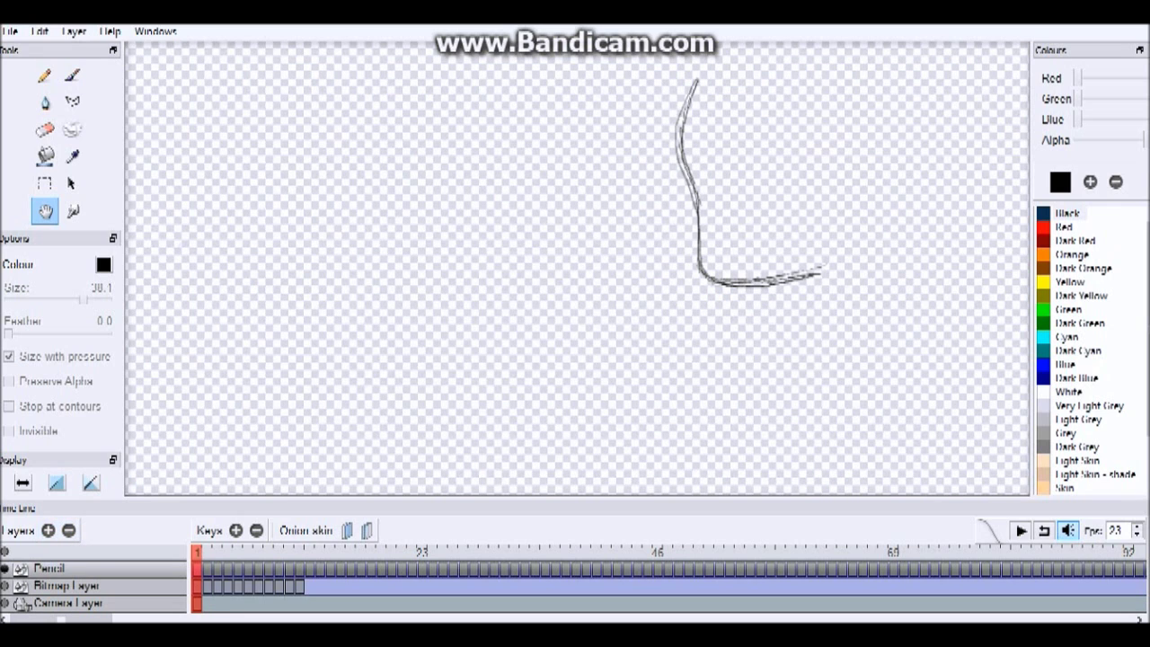
pyautogui.click(68, 586)
pyautogui.click(48, 530)
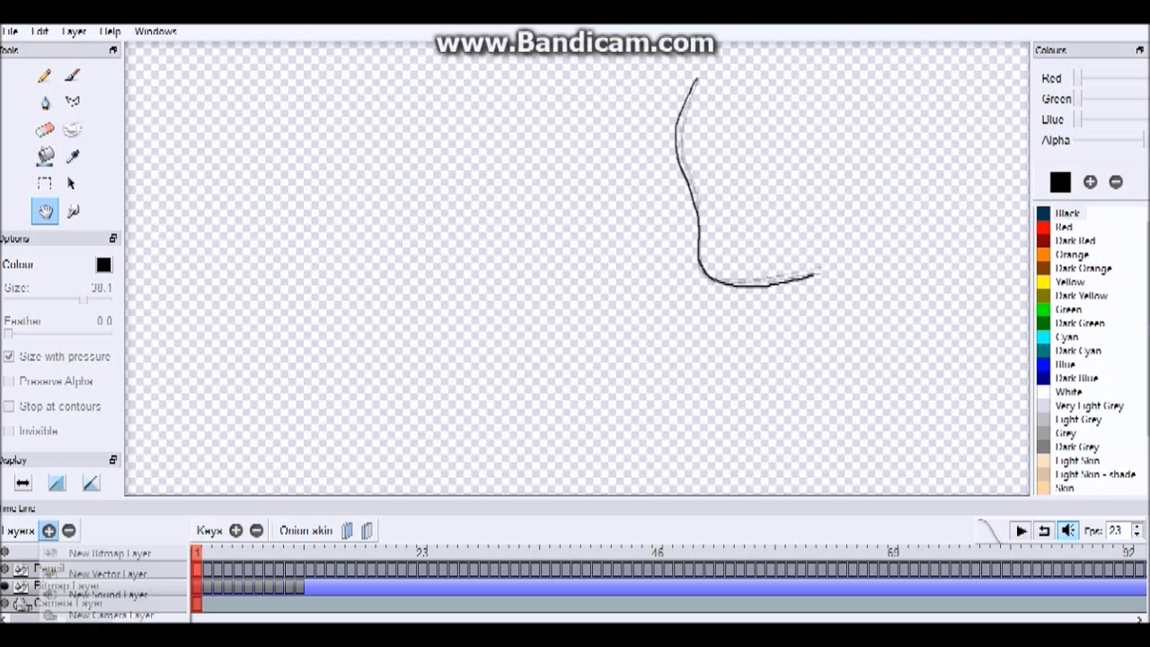
pyautogui.press('Up')
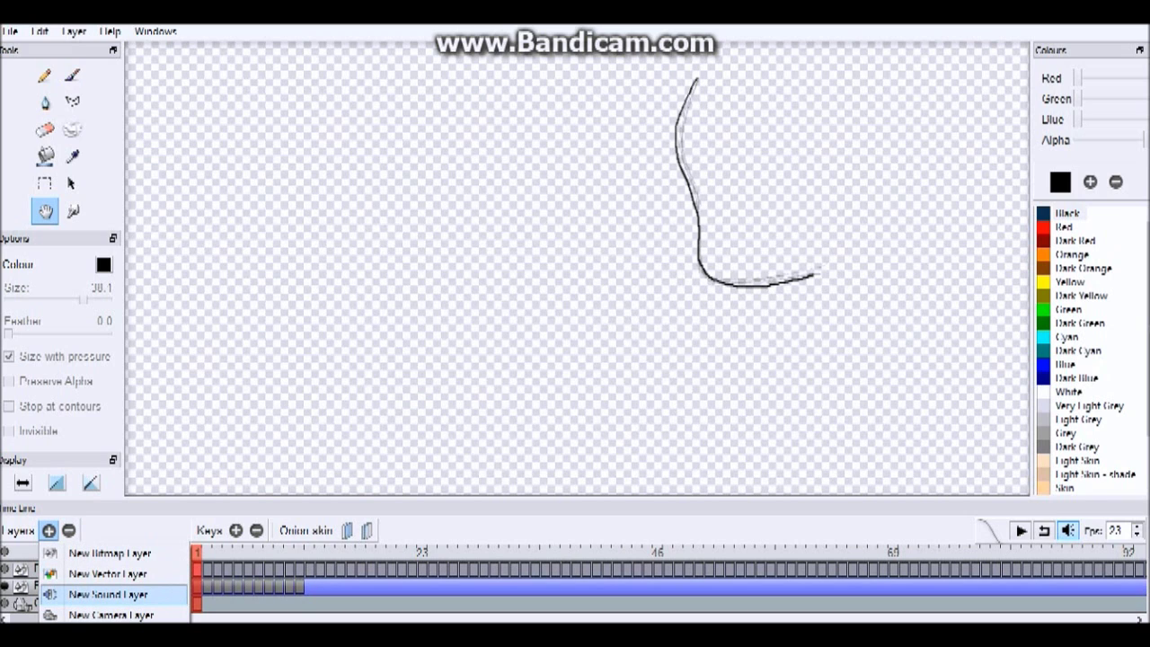
pyautogui.press('Up')
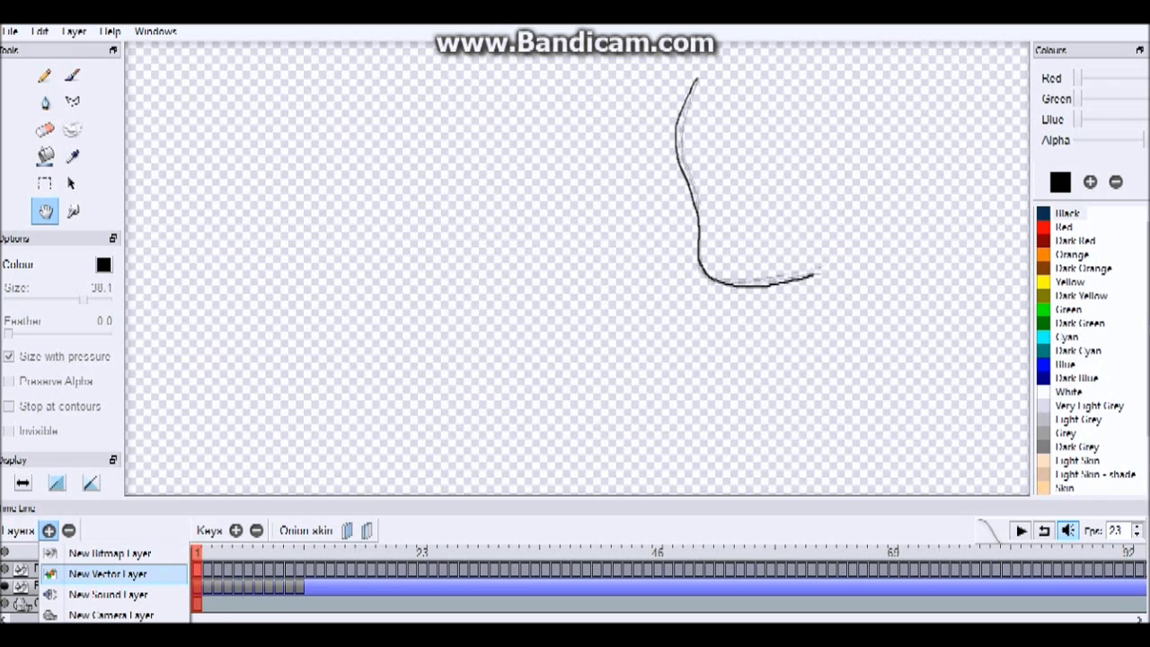
pyautogui.press('Up')
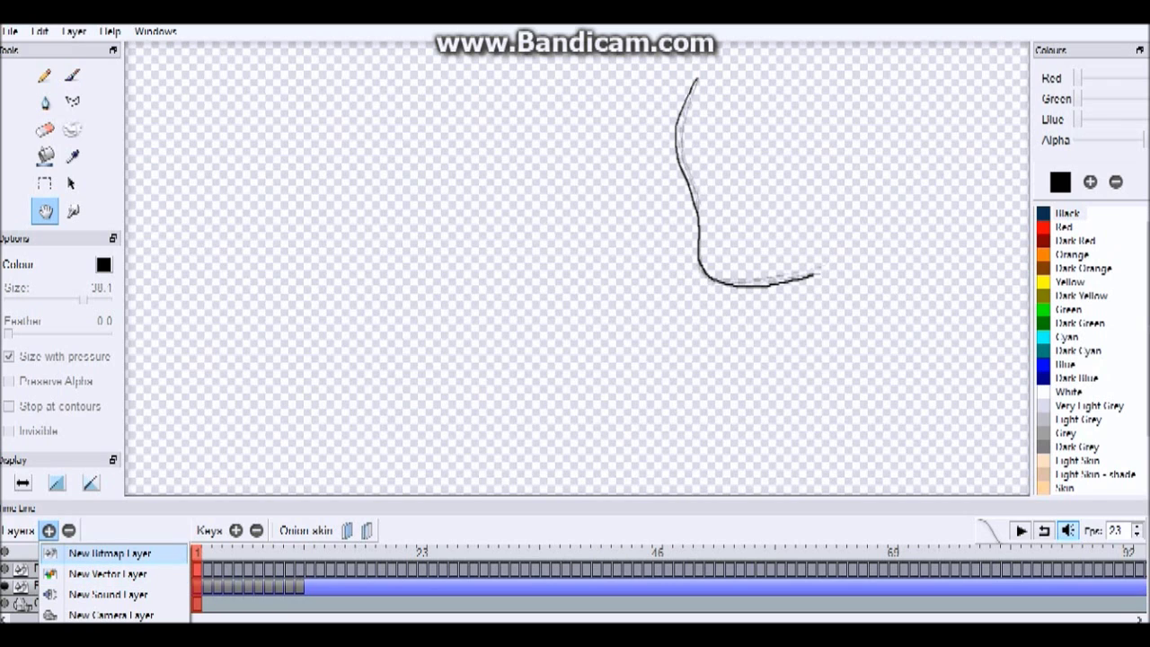
pyautogui.press('Down')
pyautogui.press('Up')
pyautogui.click(49, 531)
pyautogui.click(50, 530)
# Select the Camera Layer, go to frame 11 and add keys from there through frame 14.
pyautogui.click(25, 604)
pyautogui.click(68, 603)
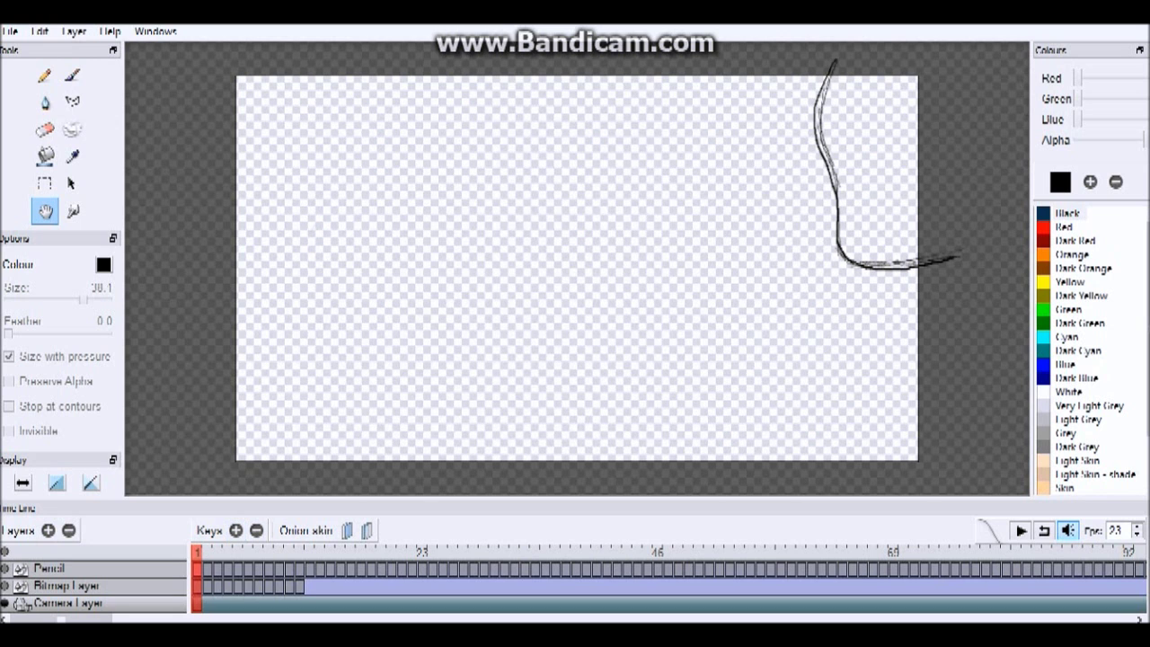
pyautogui.moveTo(198, 552)
pyautogui.mouseDown()
pyautogui.moveTo(267, 552)
pyautogui.moveTo(216, 552)
pyautogui.mouseUp()
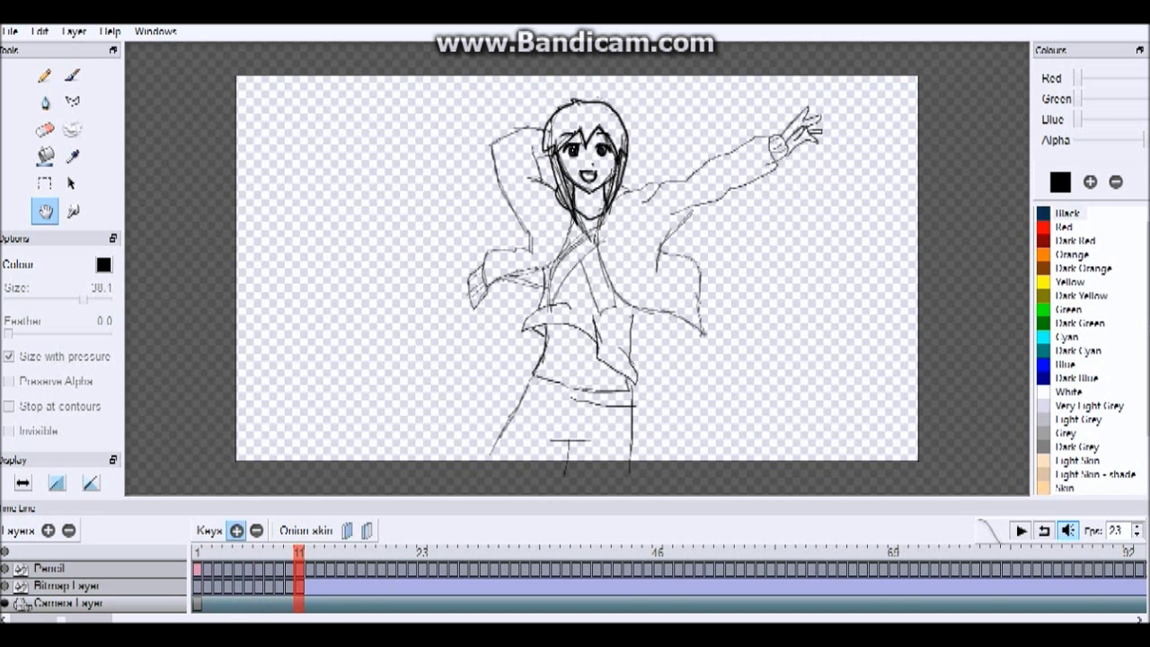
pyautogui.click(236, 531)
pyautogui.click(236, 531)
pyautogui.press('.')
pyautogui.press('.')
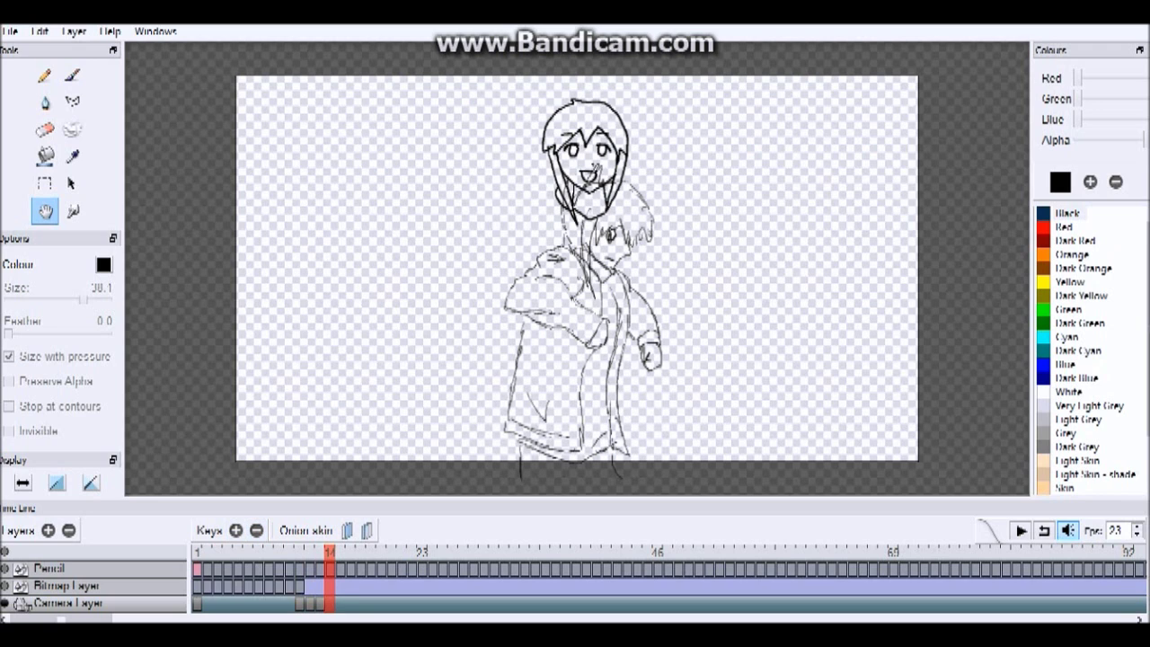
# Remove the keys just added to the Camera Layer, going back to frame 11.
pyautogui.press(',')
pyautogui.press(',')
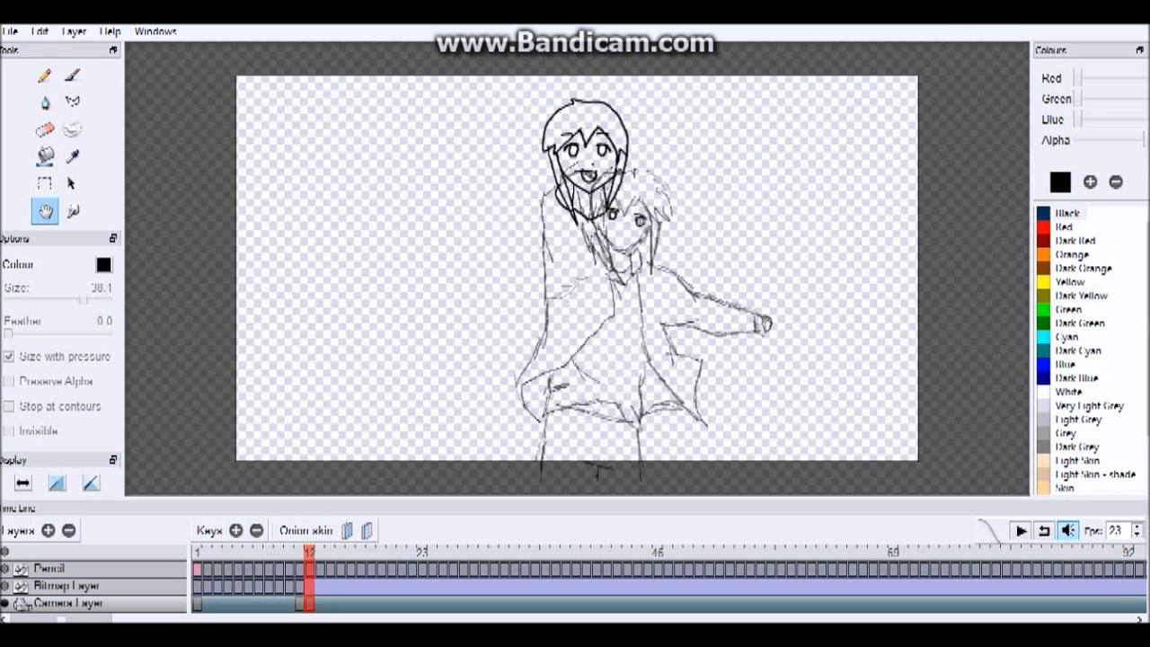
pyautogui.press(',')
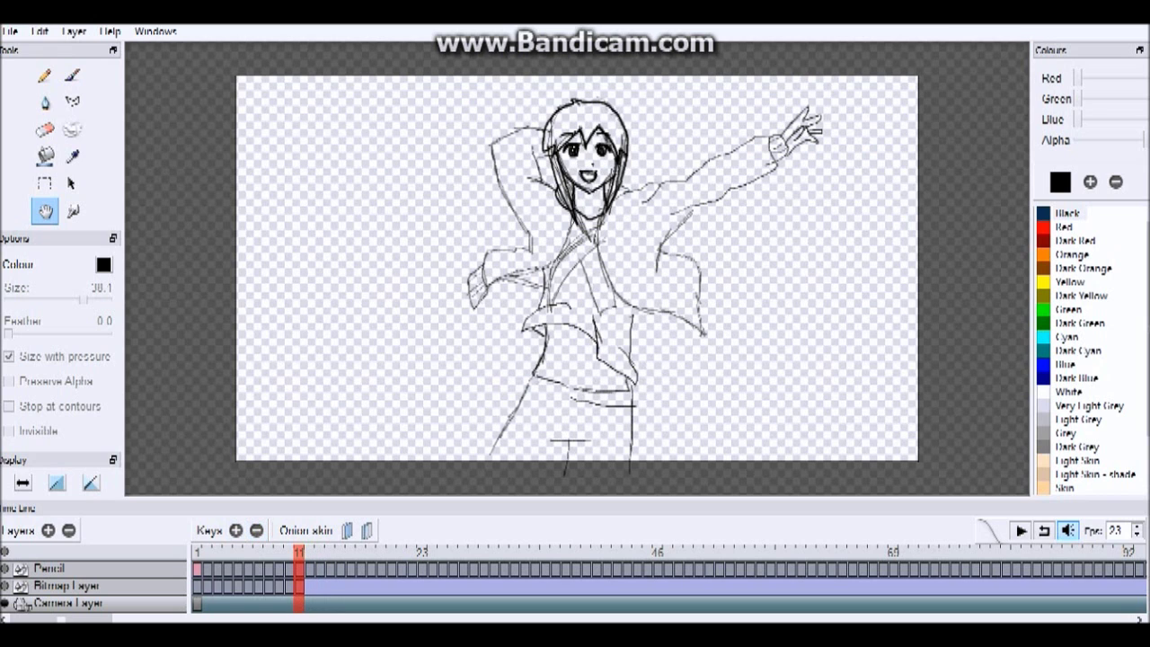
# Flip back through the drawings from frame 11 to the early frames, returning to frame 7.
pyautogui.press(',')
pyautogui.press(',')
pyautogui.press(',')
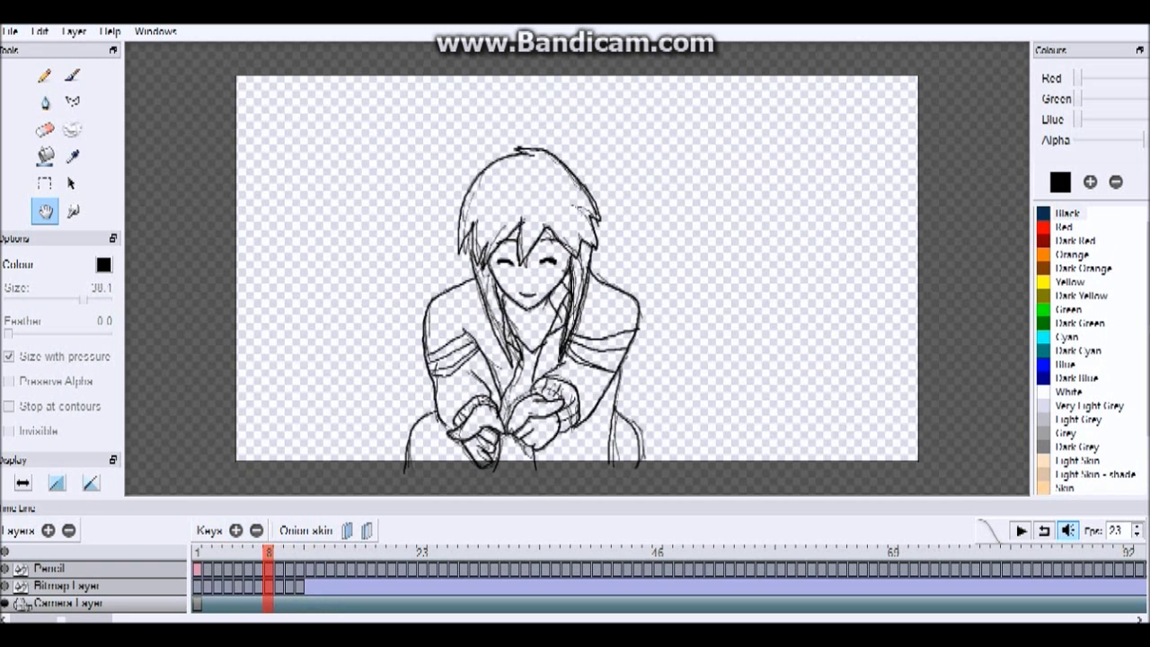
pyautogui.press(',')
pyautogui.press(',')
pyautogui.press(',')
pyautogui.press('.')
pyautogui.press('.')
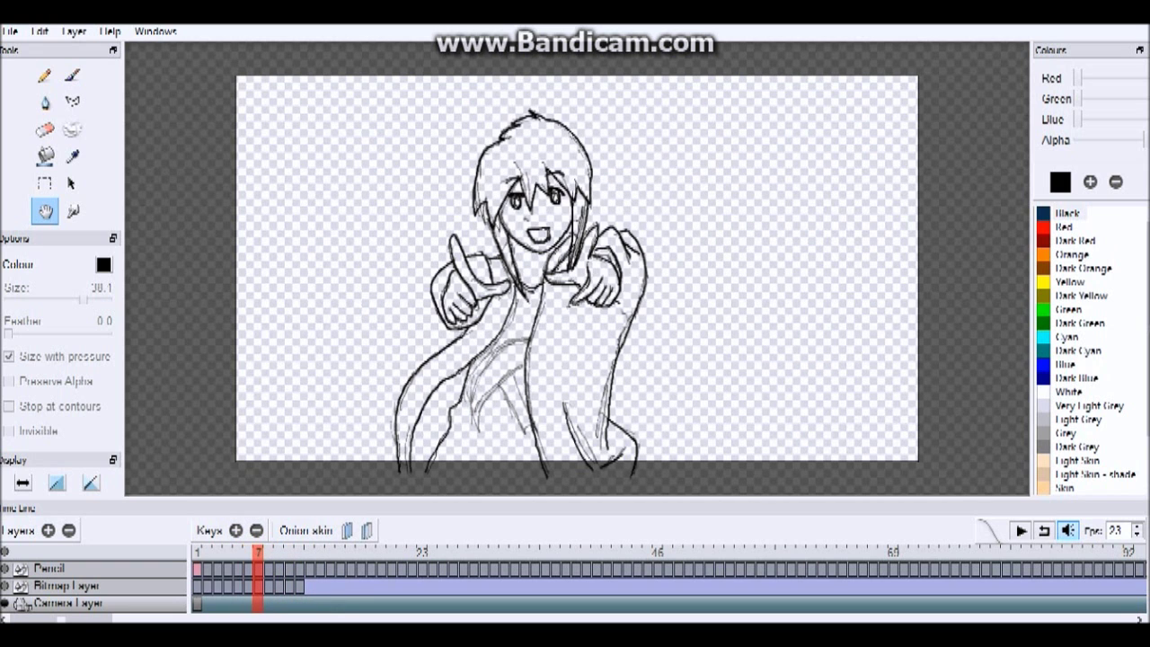
# Play the animation, return to frame 1 and play it again with looping on.
pyautogui.press('Return')
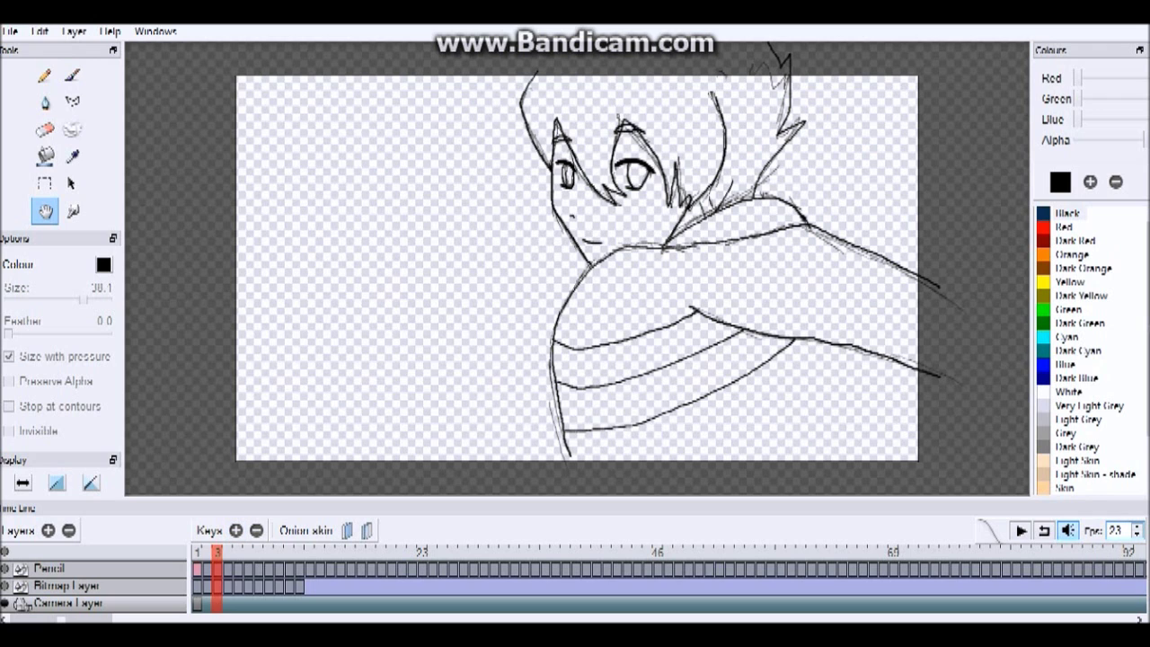
pyautogui.click(206, 552)
pyautogui.press('Left')
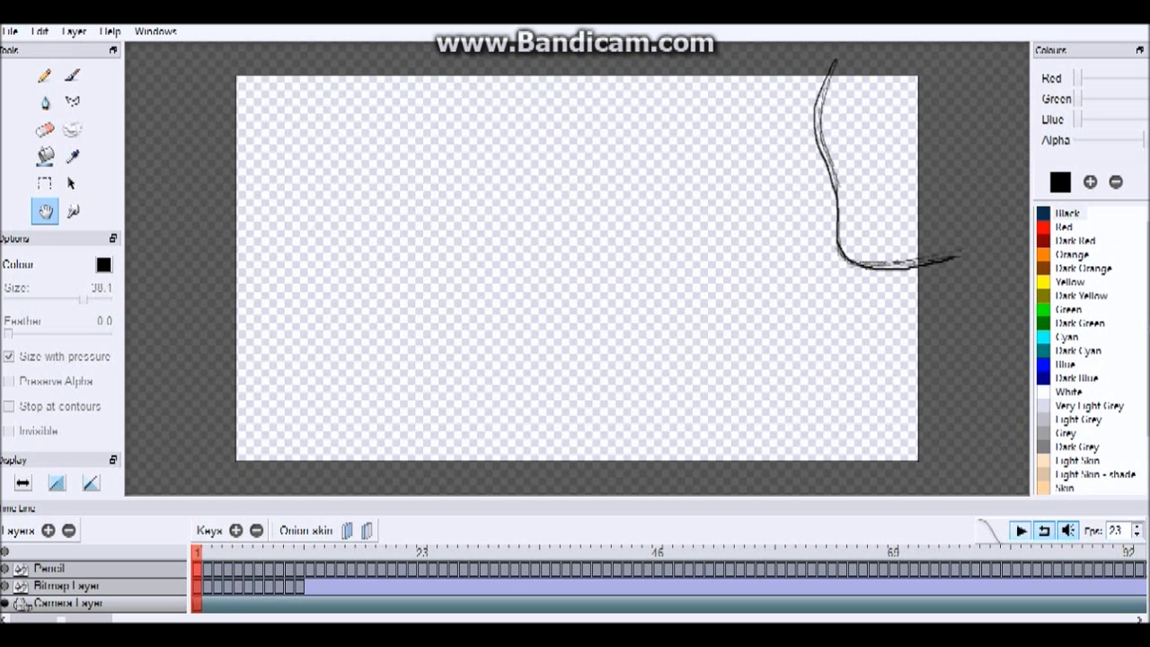
pyautogui.click(1021, 530)
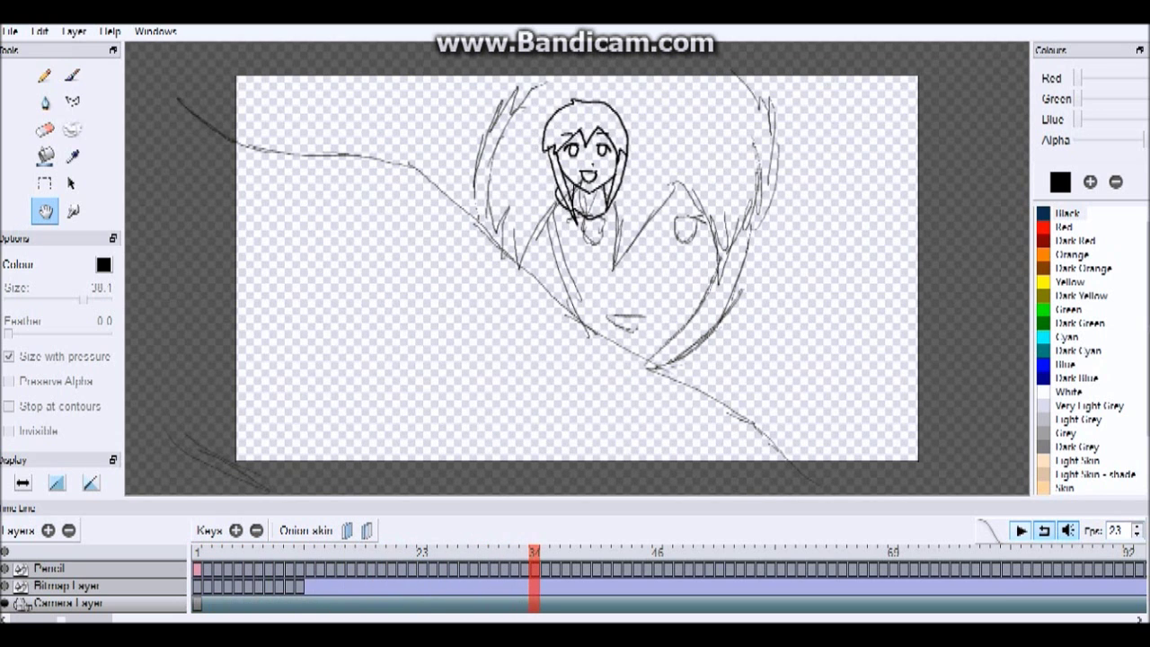
# Select the Bitmap Layer, go to frame 11 and remove its key there.
pyautogui.click(66, 586)
pyautogui.click(67, 585)
pyautogui.moveTo(534, 552)
pyautogui.mouseDown()
pyautogui.moveTo(207, 552)
pyautogui.moveTo(299, 553)
pyautogui.mouseUp()
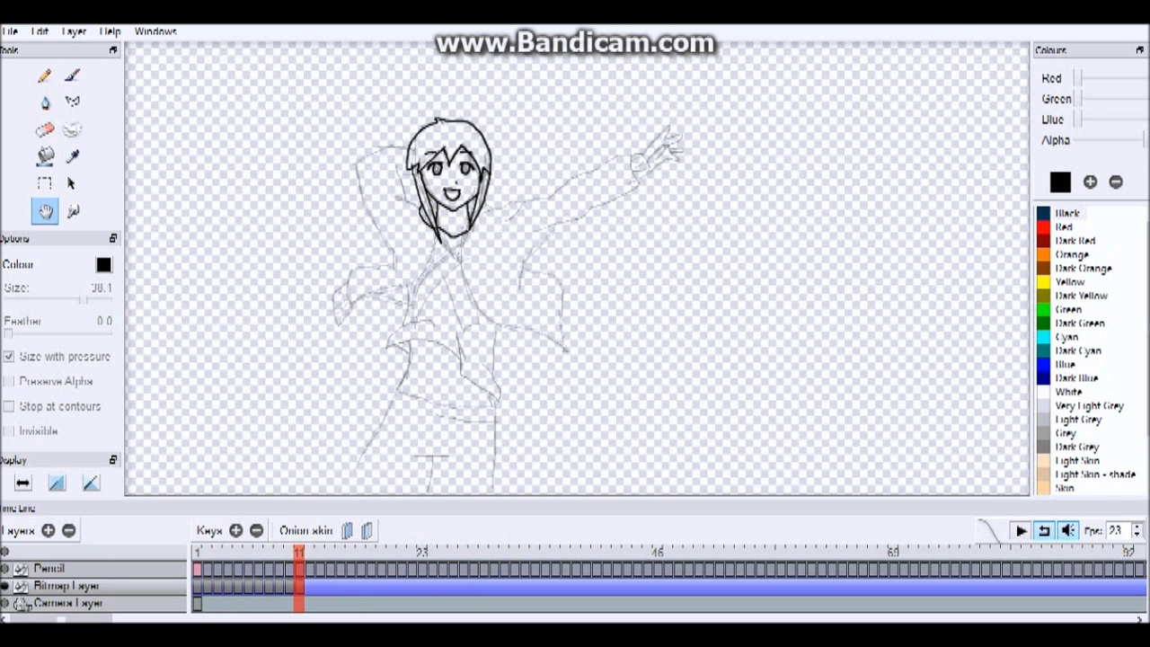
pyautogui.click(257, 531)
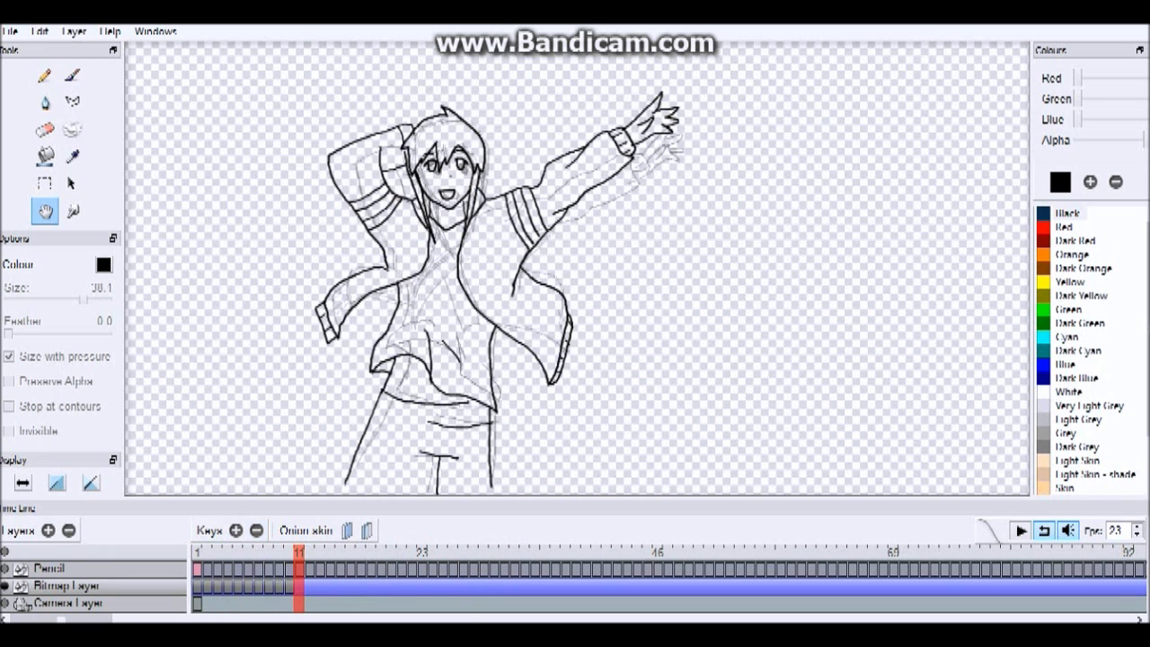
# Play the animation from frame 1 and flip through the Pencil layer's sketches between frames 11 and 1, stopping at frame 4.
pyautogui.moveTo(299, 552); pyautogui.dragTo(198, 553)
pyautogui.press('Return')
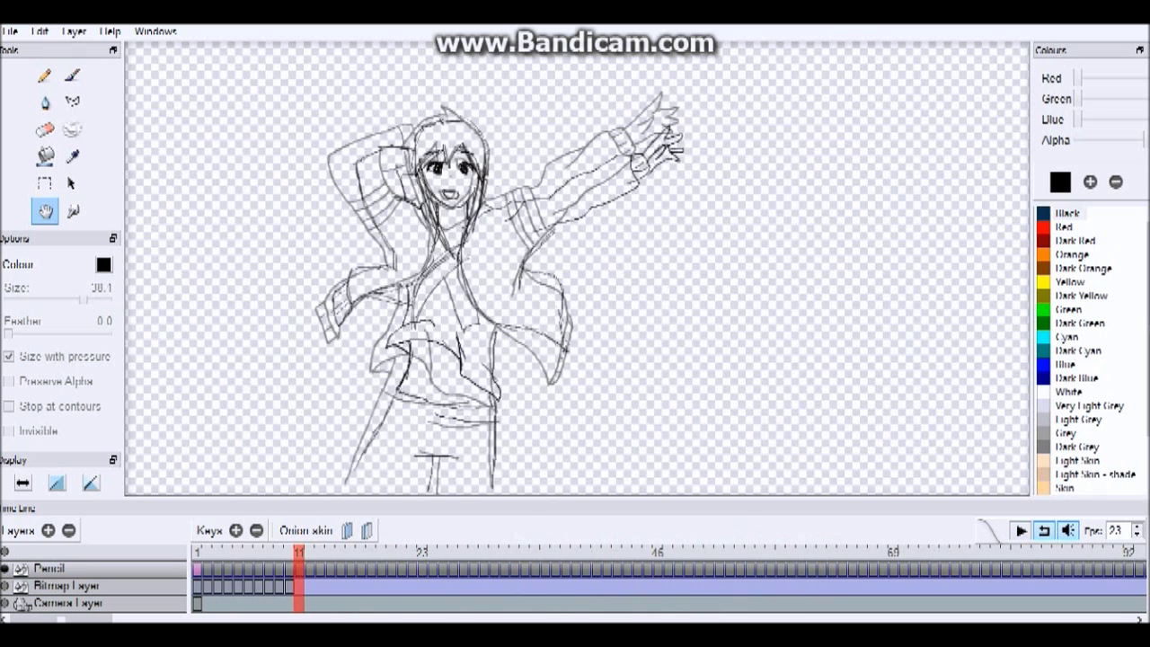
pyautogui.press('Left')
pyautogui.press('Left')
pyautogui.press('Left')
pyautogui.press('Left')
pyautogui.press('Left')
pyautogui.press('Left')
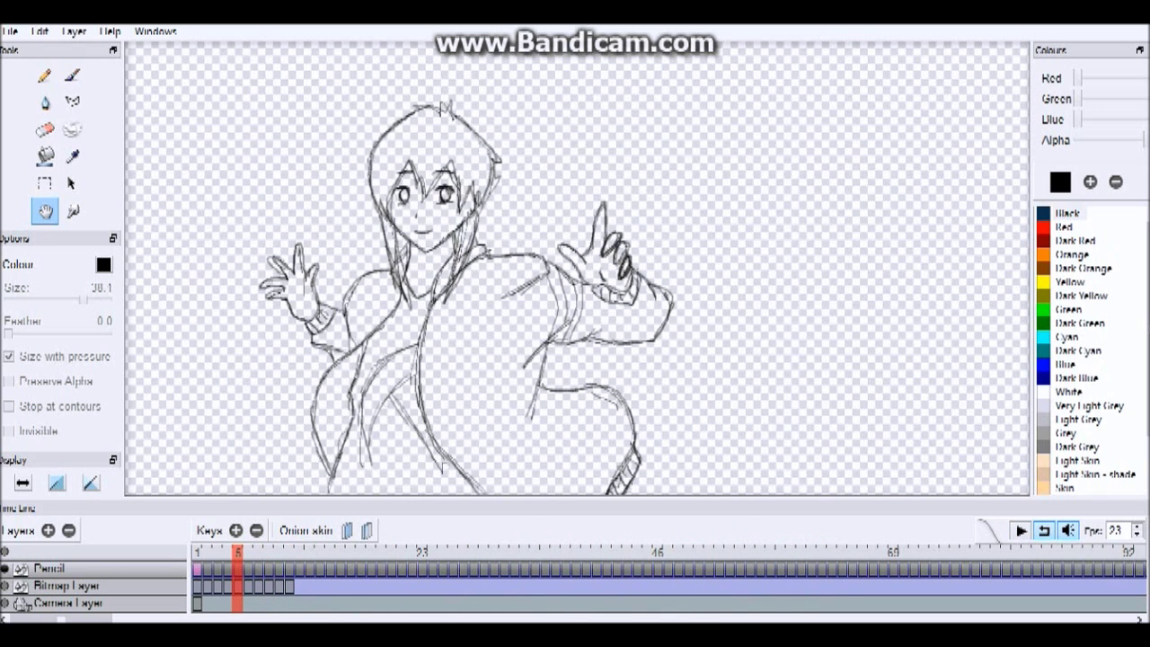
pyautogui.press('Left')
pyautogui.press('Right')
pyautogui.press('Right')
pyautogui.press('Right')
pyautogui.press('Right')
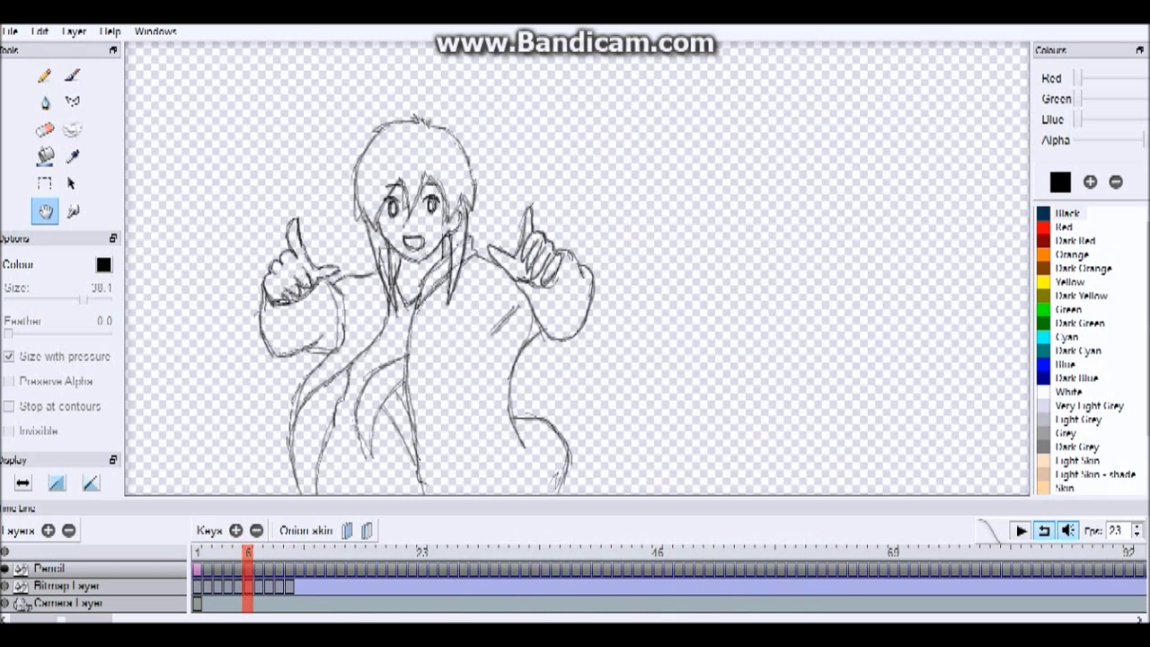
pyautogui.press('Left')
pyautogui.press('Right')
pyautogui.press('Left')
pyautogui.press('Left')
pyautogui.press('Left')
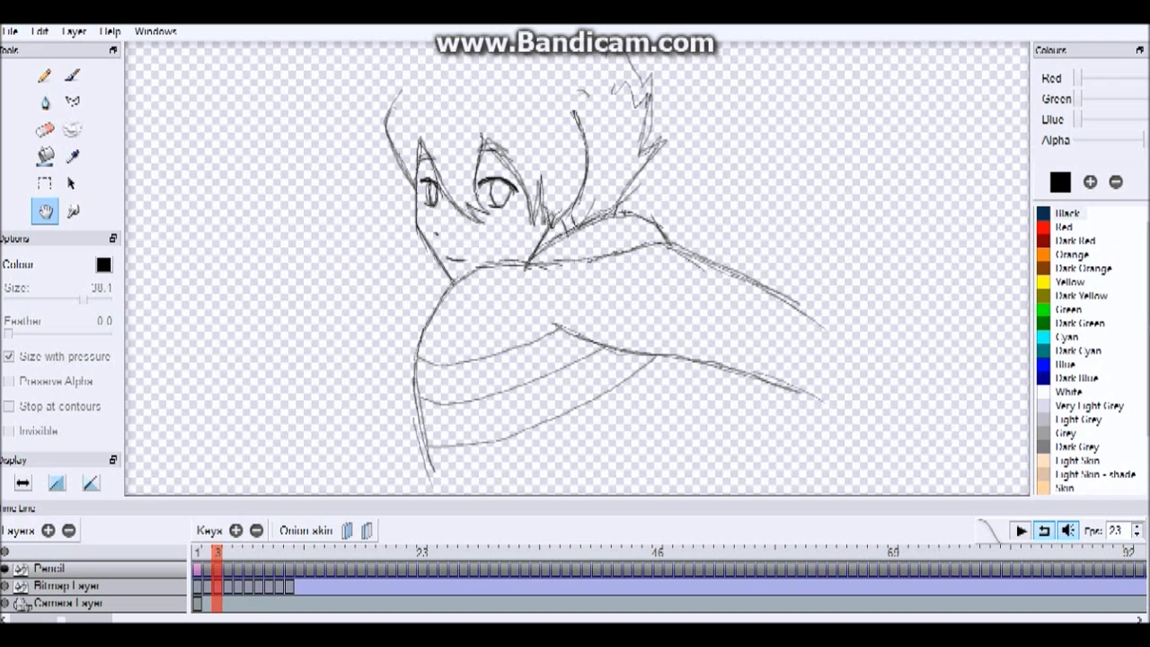
pyautogui.press('Left')
pyautogui.press('Left')
pyautogui.press('Right')
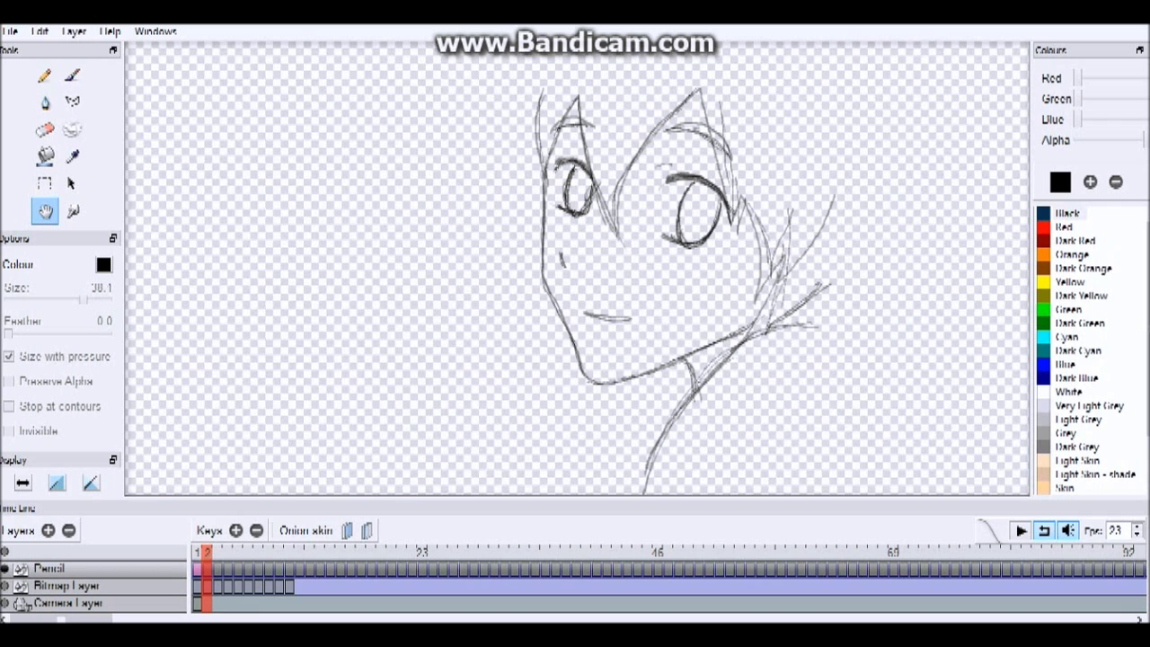
pyautogui.press('Right')
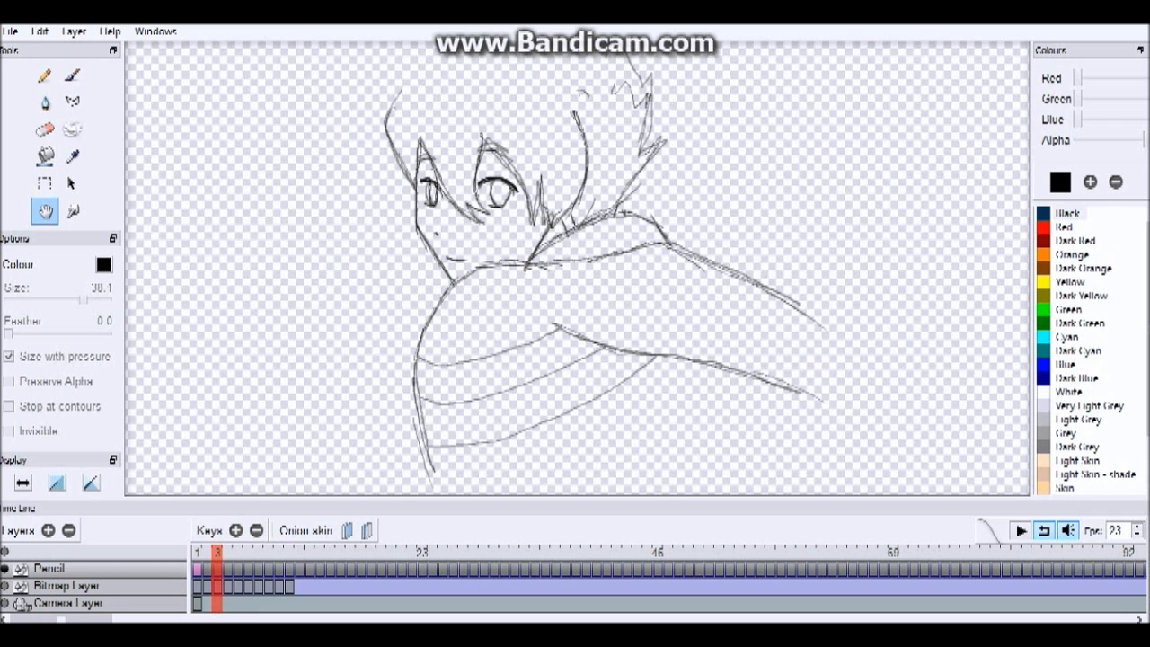
pyautogui.press('Right')
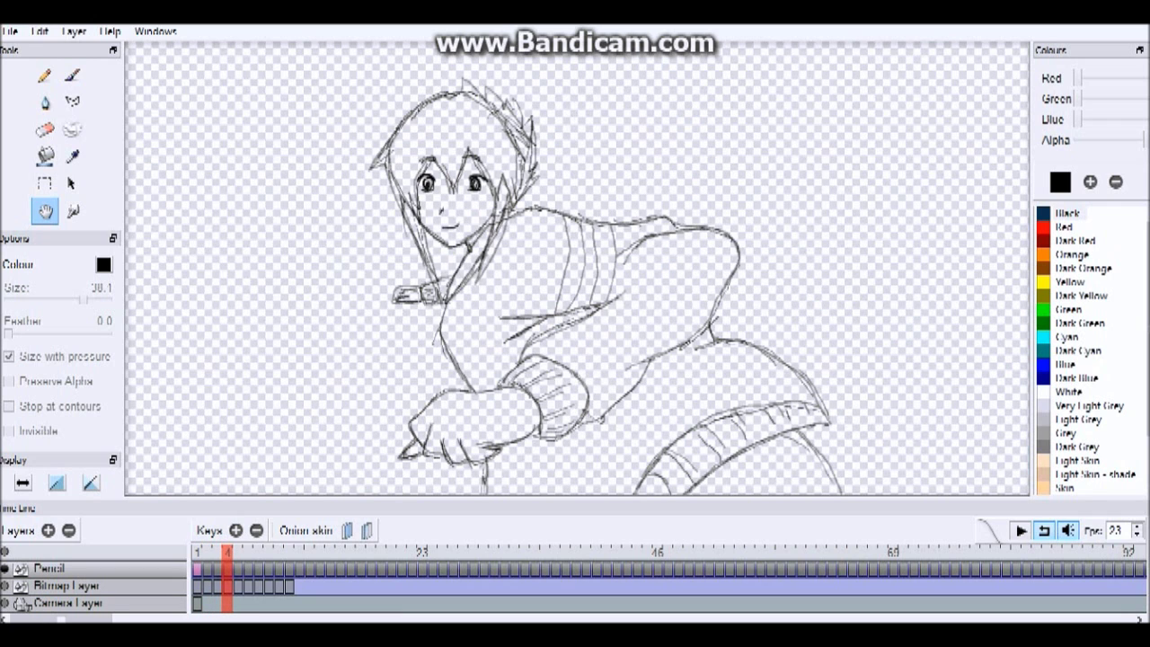
# Flip back and forth through the Pencil layer's sketches between frames 1 and 10, finishing at frame 1.
pyautogui.press('Right')
pyautogui.press('Right')
pyautogui.press('Right')
pyautogui.press('Right')
pyautogui.press('Right')
pyautogui.press('Right')
pyautogui.press('Right')
pyautogui.press('Right')
pyautogui.press('Right')
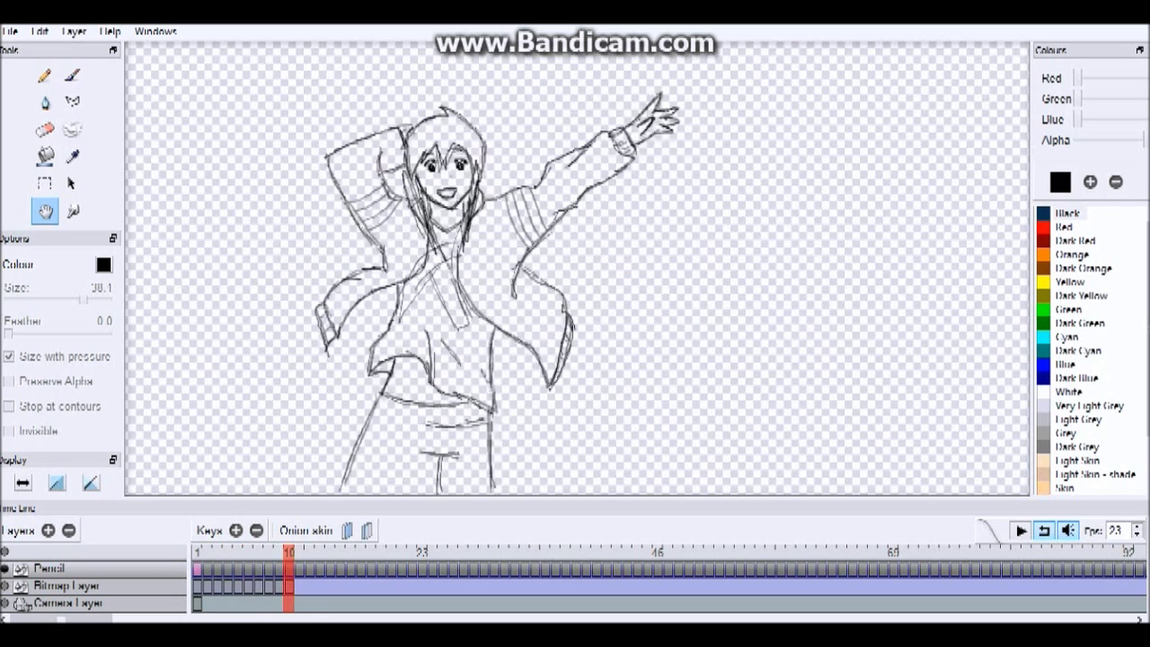
pyautogui.press('Left')
pyautogui.press('Left')
pyautogui.press('Left')
pyautogui.press('Left')
pyautogui.press('Left')
pyautogui.press('Left')
pyautogui.press('Left')
pyautogui.press('Left')
pyautogui.press('Left')
pyautogui.press('Left')
pyautogui.press('Right')
pyautogui.press('Right')
pyautogui.press('Right')
pyautogui.press('Right')
pyautogui.press('Right')
pyautogui.press('Right')
pyautogui.press('Right')
pyautogui.press('Right')
pyautogui.press('Right')
pyautogui.press('Right')
pyautogui.press('Left')
pyautogui.press('Left')
pyautogui.press('Left')
pyautogui.press('Left')
pyautogui.press('Left')
pyautogui.press('Left')
pyautogui.press('Left')
pyautogui.press('Left')
pyautogui.press('Left')
pyautogui.press('Left')
pyautogui.press('Left')
pyautogui.press('Left')
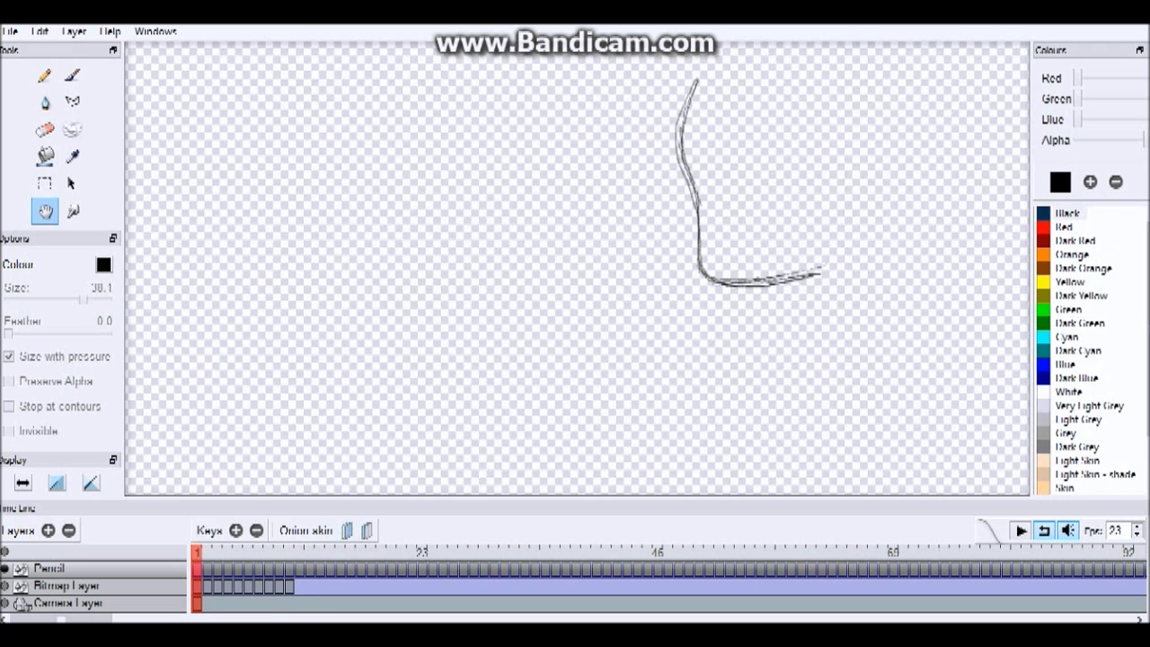
# Compare the Pencil sketches in frames 1 to 6 with the previous-frame onion skin on, and turn it off again.
pyautogui.click(346, 530)
pyautogui.press('Right')
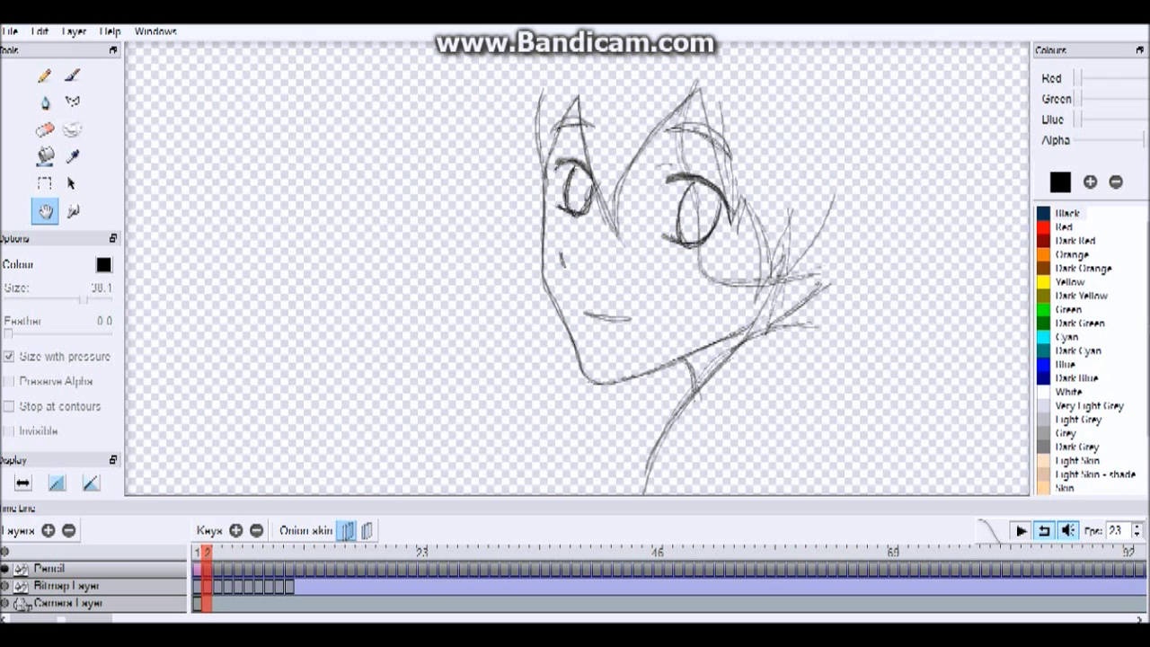
pyautogui.press('Right')
pyautogui.press('Right')
pyautogui.press('Right')
pyautogui.press('Right')
pyautogui.press('Right')
pyautogui.press('Right')
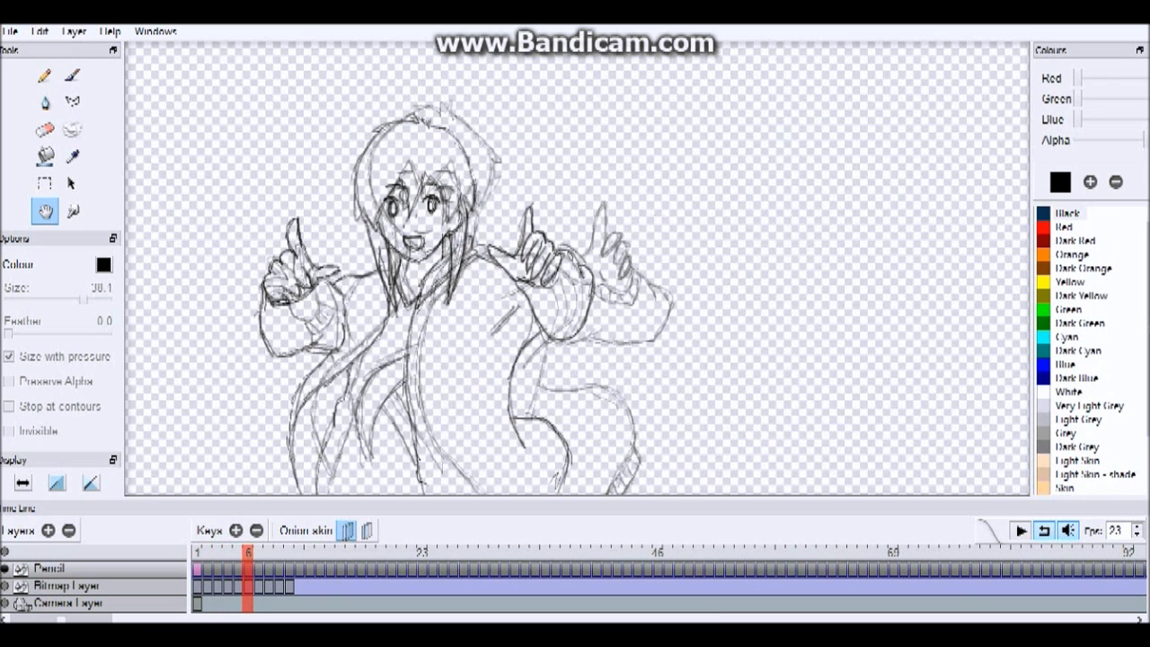
pyautogui.press('Left')
pyautogui.press('Left')
pyautogui.press('Left')
pyautogui.press('Left')
pyautogui.press('Left')
pyautogui.press('Left')
pyautogui.press('Left')
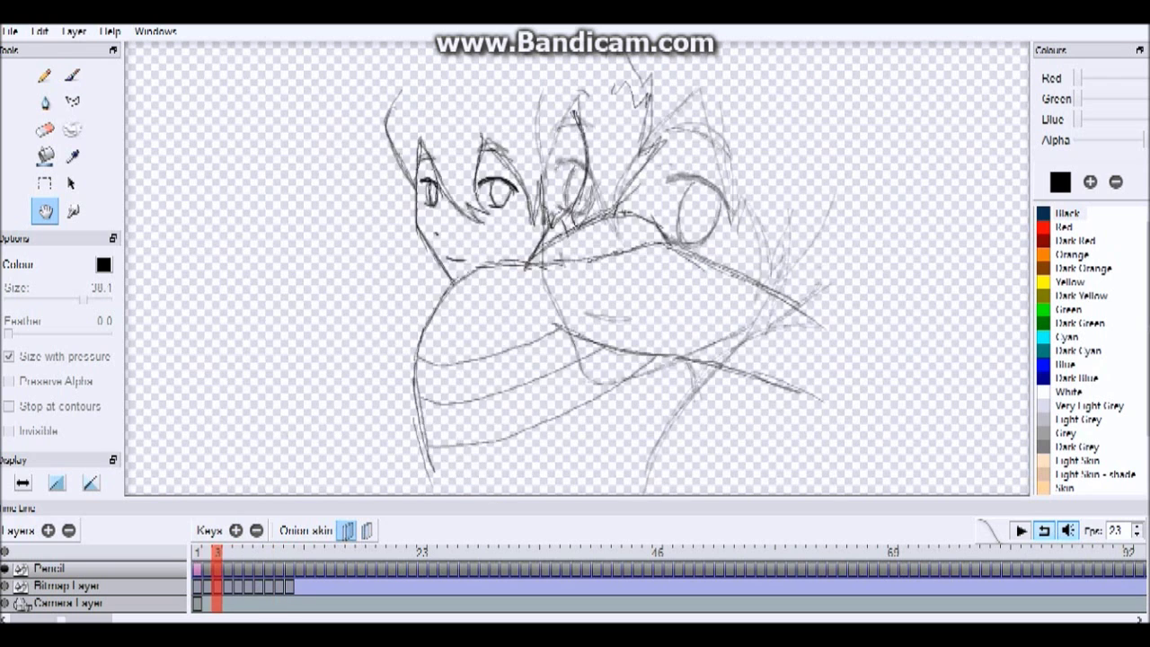
pyautogui.click(346, 531)
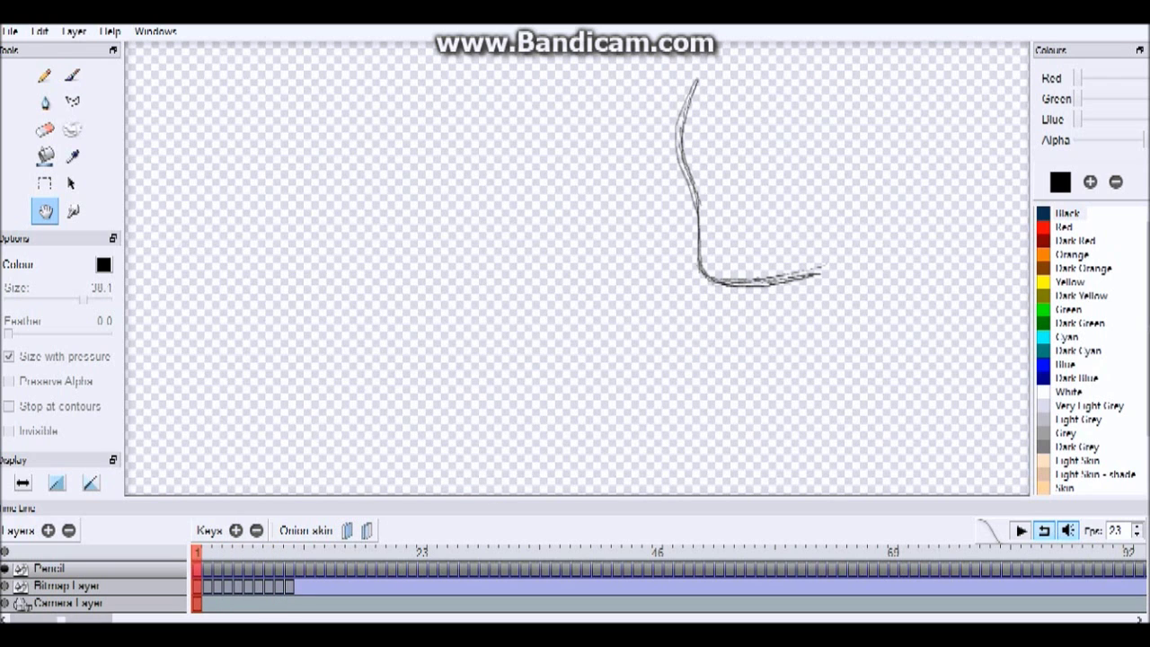
# Compare what the Camera, Bitmap and Pencil layers show on the canvas, finishing on the Pencil layer at frame 1.
pyautogui.click(68, 603)
pyautogui.click(66, 585)
pyautogui.click(117, 568)
pyautogui.click(134, 619)
pyautogui.click(126, 603)
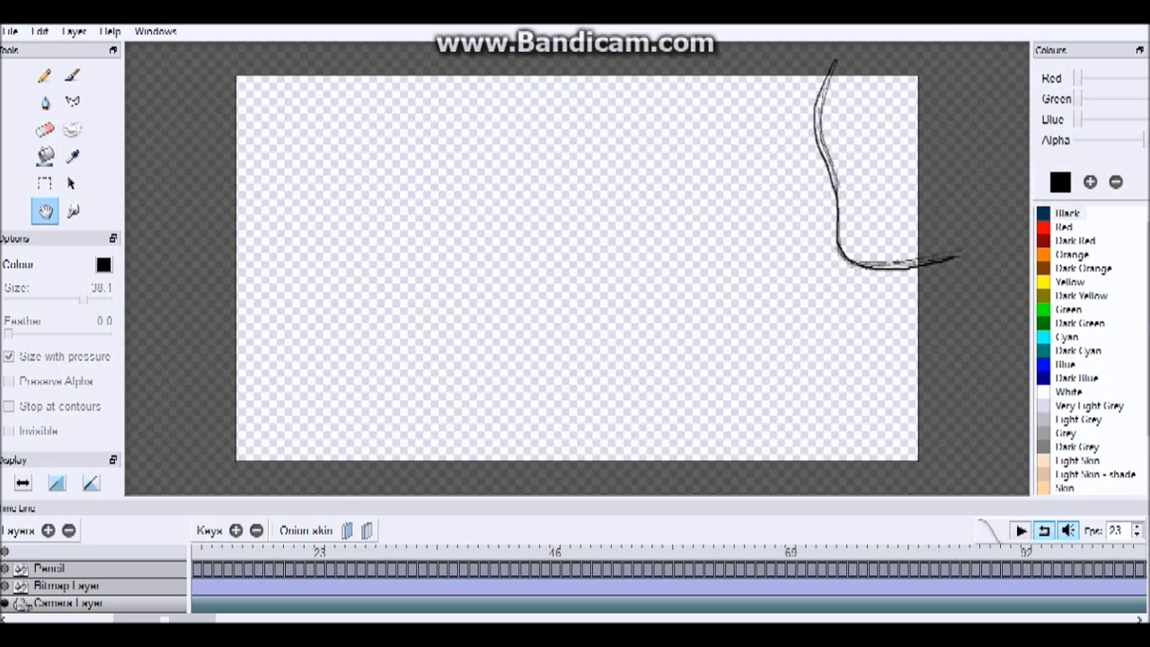
pyautogui.press('Up')
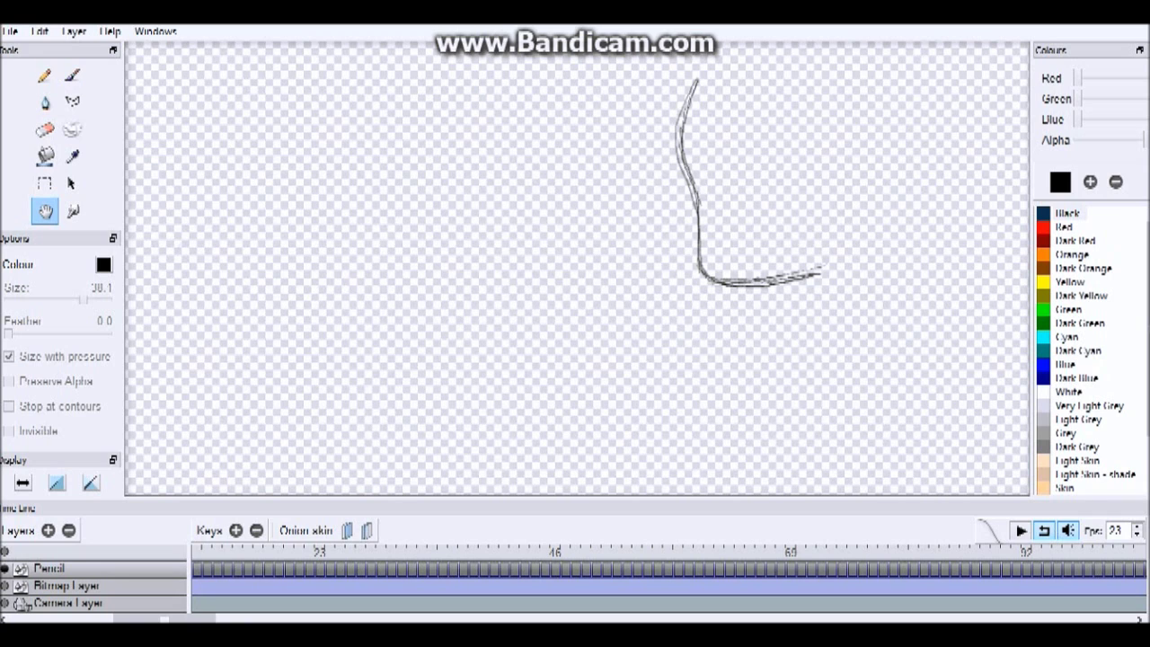
pyautogui.moveTo(164, 618); pyautogui.dragTo(61, 618)
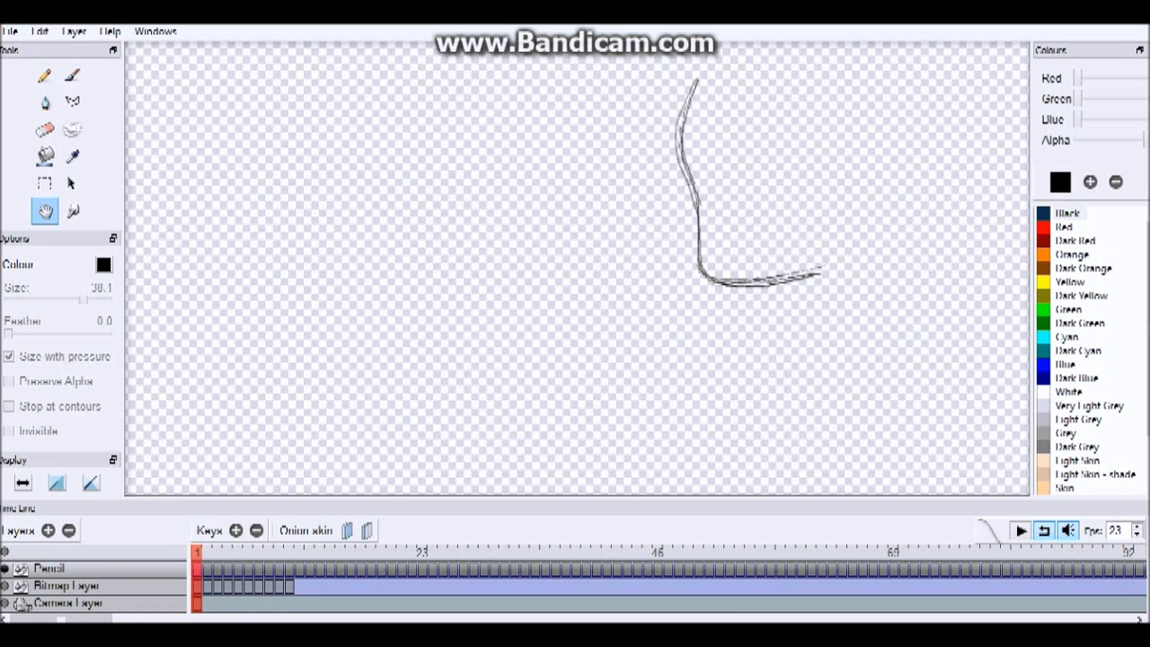
# Play back the animation on the Pencil layer and on the Bitmap Layer, returning to frame 1.
pyautogui.hotkey('ctrl', 'Return')
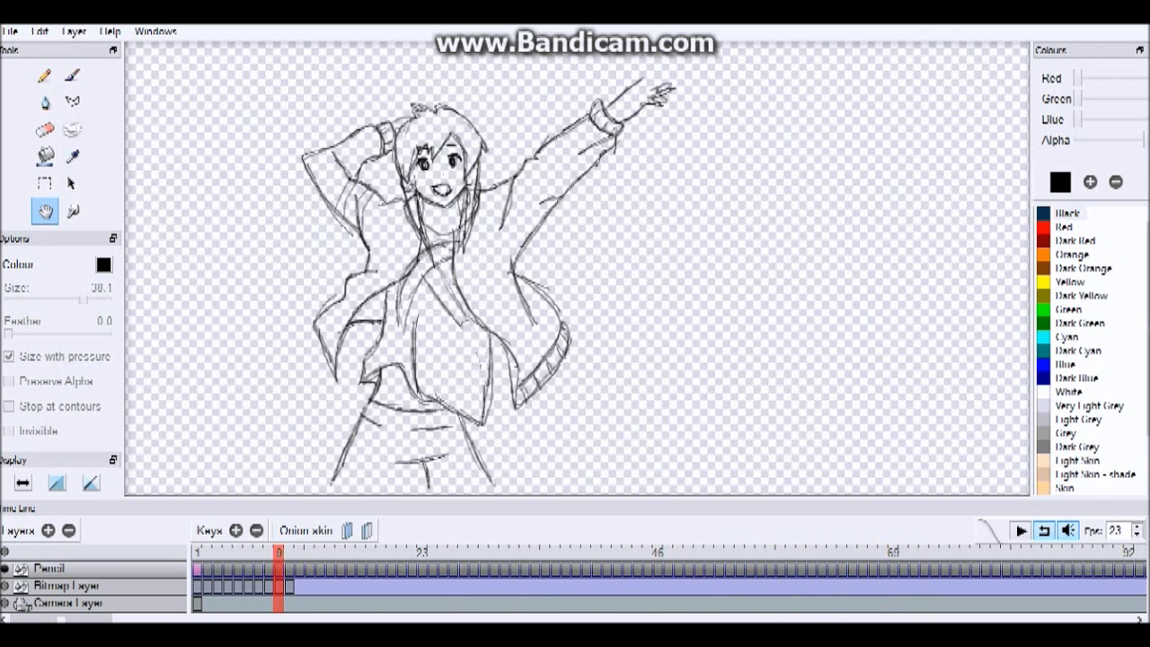
pyautogui.click(68, 586)
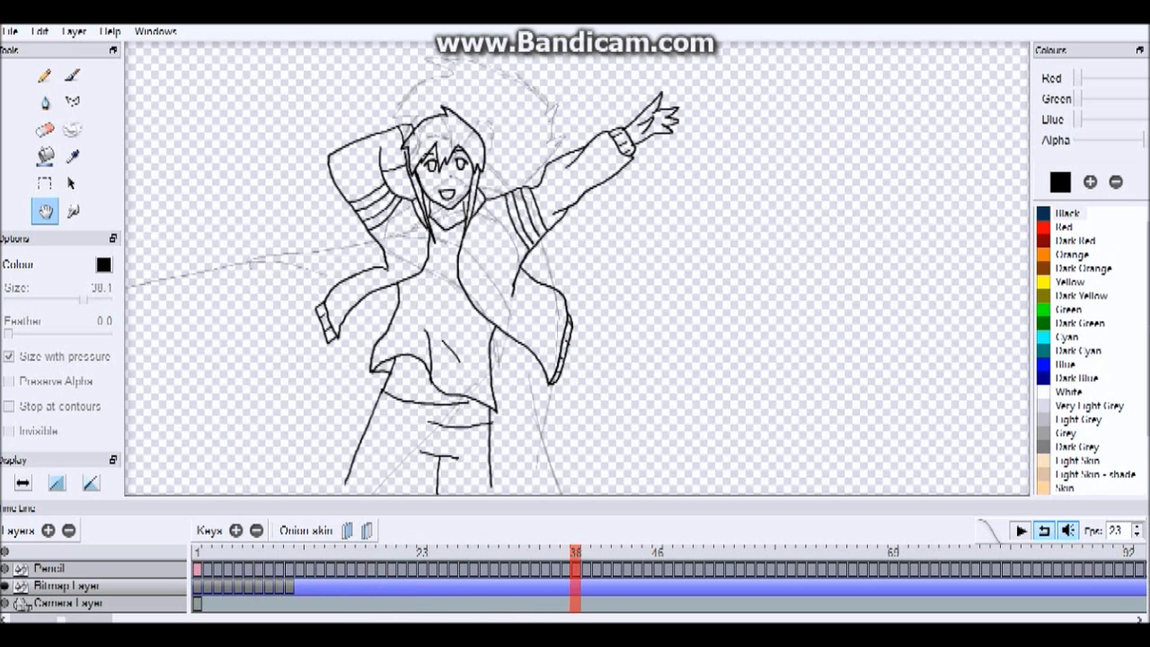
pyautogui.moveTo(514, 552); pyautogui.dragTo(218, 552)
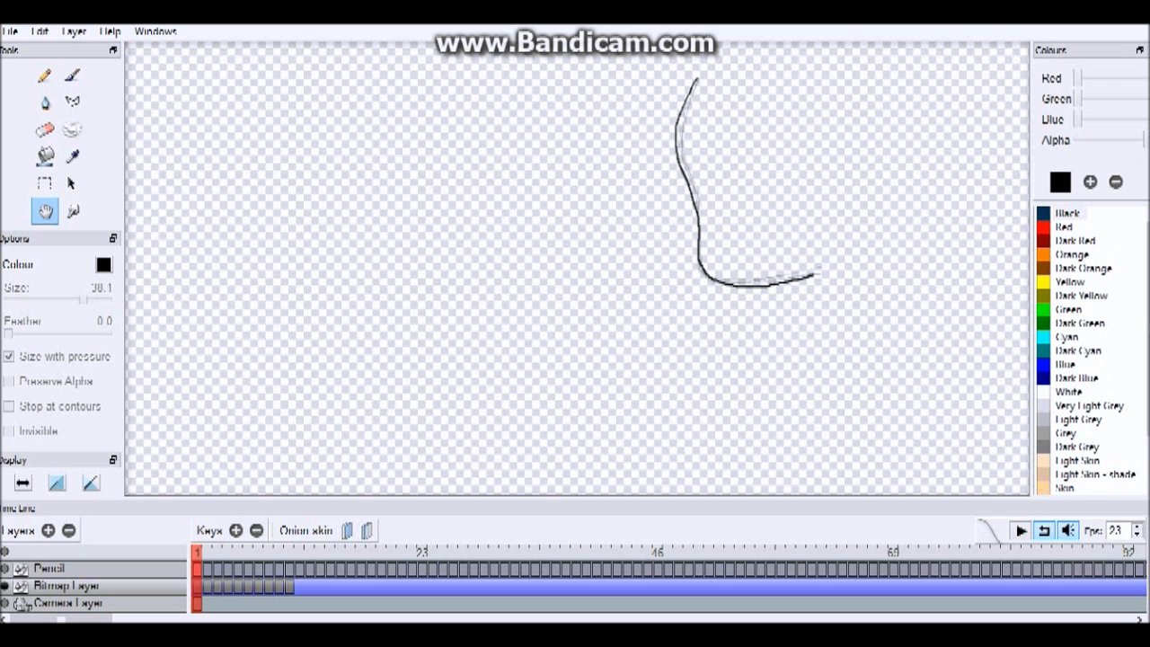
pyautogui.press('Right')
pyautogui.press('Return')
# Save the current project, open the Smooooch animation from the Animations folder and play it.
pyautogui.click(10, 30)
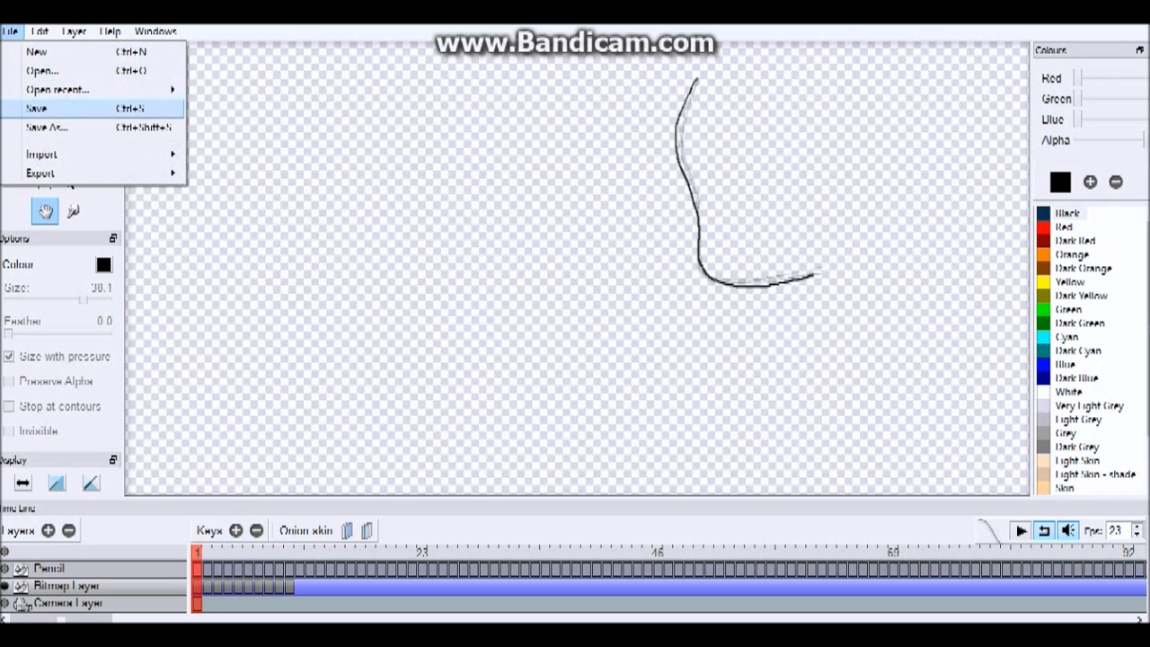
pyautogui.click(36, 108)
pyautogui.click(10, 30)
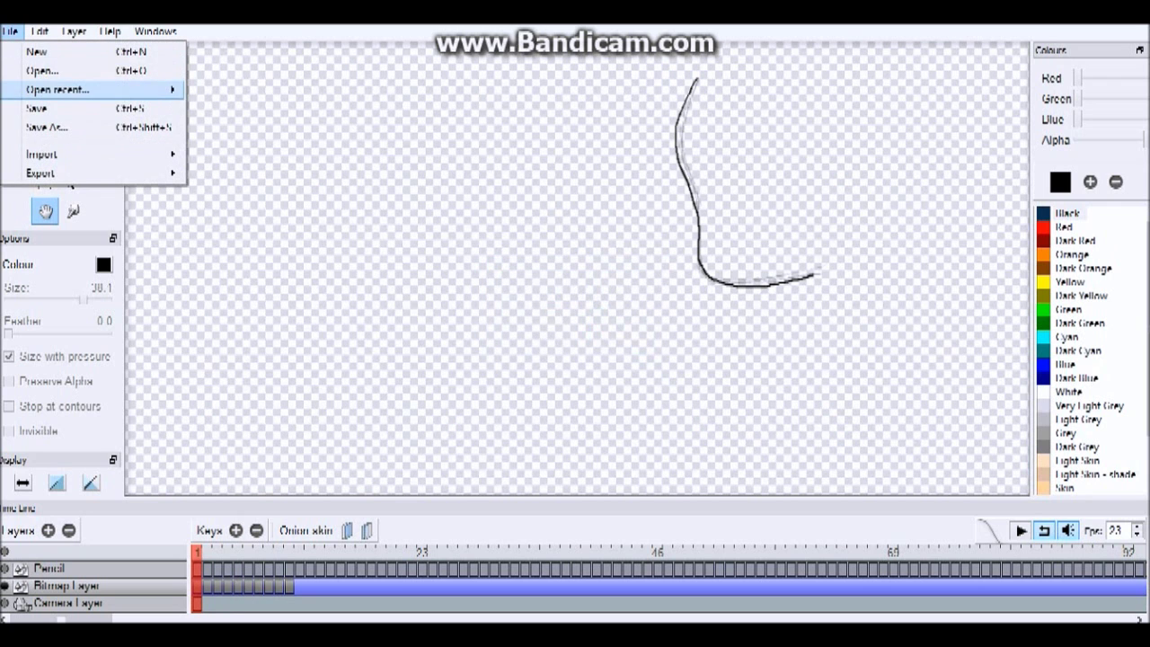
pyautogui.click(41, 70)
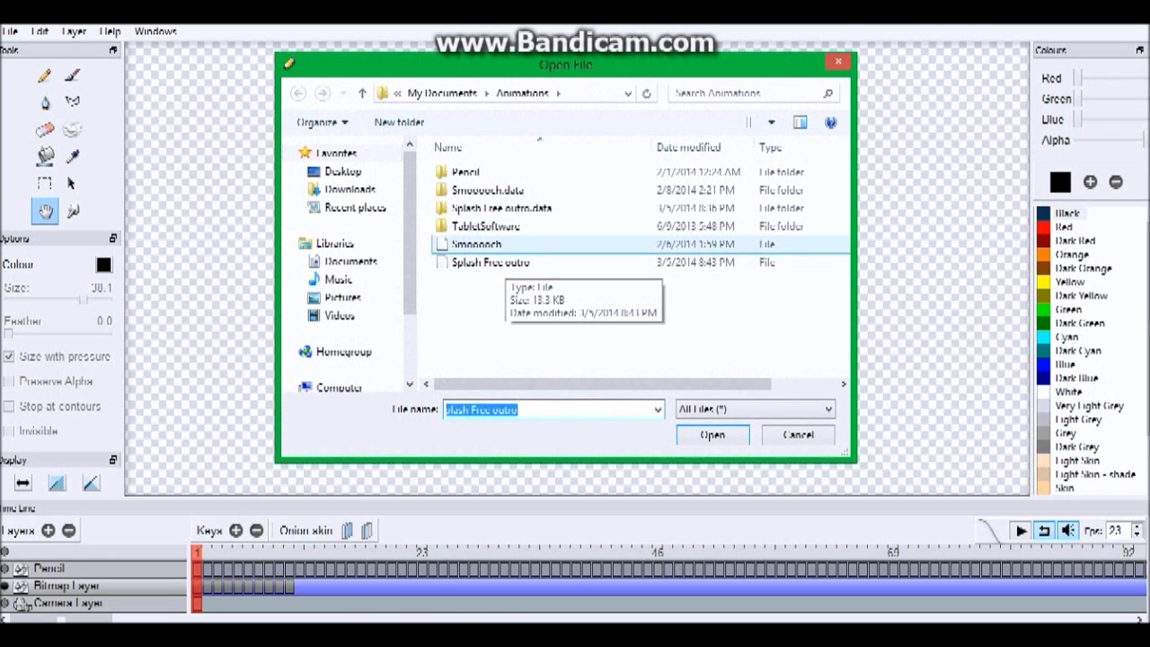
pyautogui.doubleClick(497, 245)
pyautogui.press('Return')
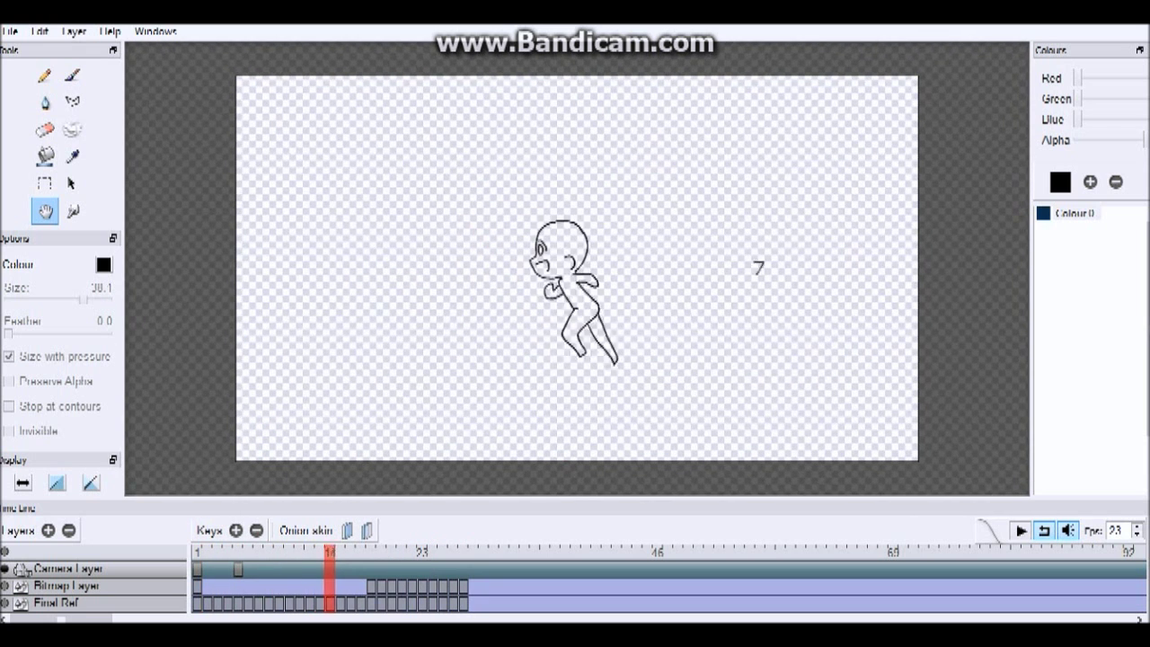
# Look over the file commands and the available import options.
pyautogui.click(10, 31)
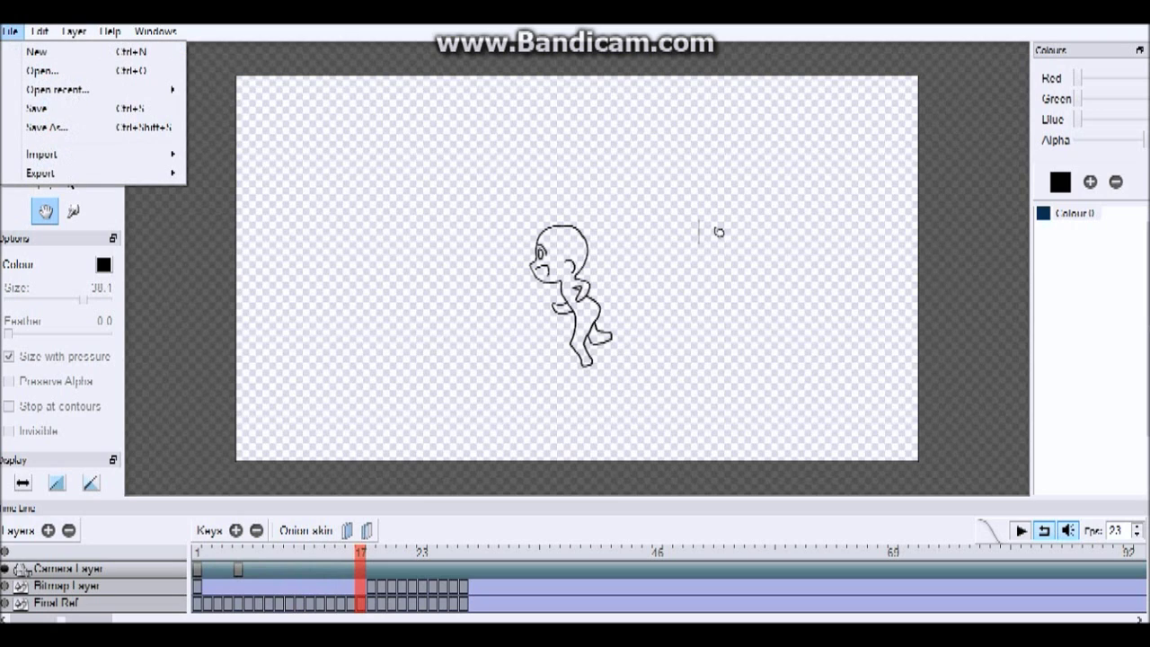
pyautogui.moveTo(40, 32)
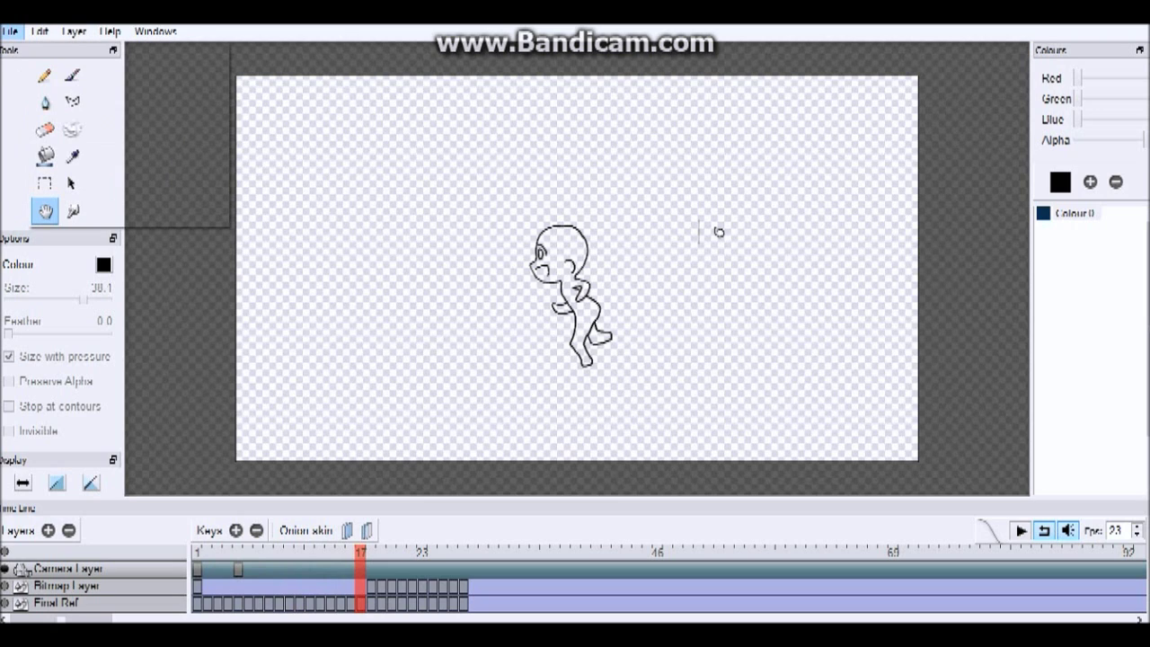
pyautogui.press('Right')
pyautogui.press('Down')
pyautogui.press('Left')
pyautogui.press('Down')
pyautogui.press('Down')
pyautogui.press('Down')
pyautogui.press('Down')
pyautogui.press('Down')
pyautogui.press('Down')
pyautogui.press('Right')
pyautogui.press('Up')
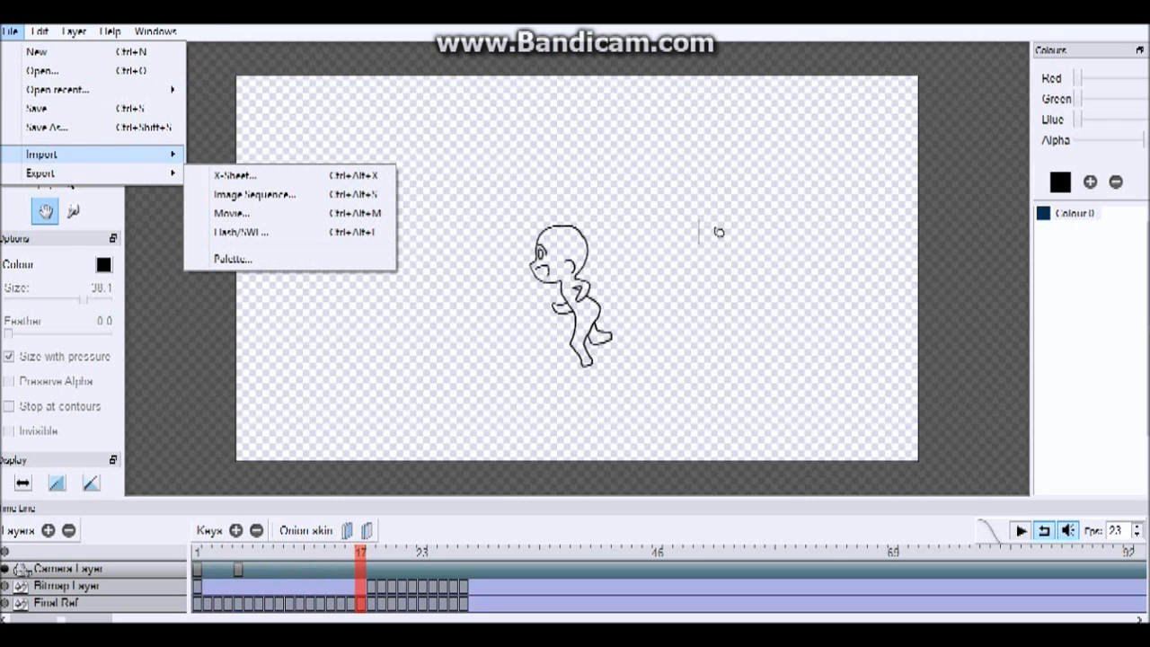
pyautogui.press('Up')
pyautogui.press('Up')
pyautogui.press('Up')
pyautogui.press('Up')
pyautogui.press('Down')
pyautogui.press('Down')
pyautogui.press('Down')
pyautogui.press('Down')
pyautogui.press('Down')
pyautogui.press('Up')
pyautogui.press('Down')
# Examine the available export formats, from X-Sheet and Image Sequence to Movie, Flash/SWF and Palette.
pyautogui.press('Right')
pyautogui.press('Down')
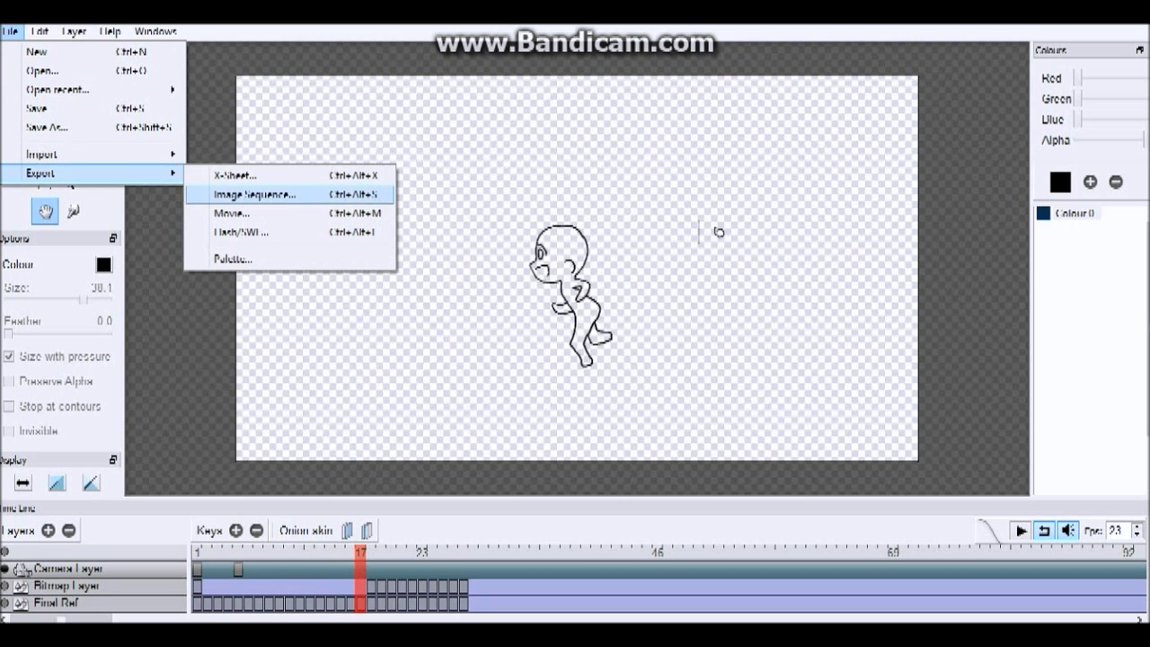
pyautogui.press('Down')
pyautogui.press('Down')
pyautogui.press('Up')
pyautogui.press('Up')
pyautogui.press('Down')
pyautogui.press('Down')
pyautogui.press('Up')
pyautogui.press('Up')
pyautogui.press('Down')
pyautogui.press('Down')
pyautogui.press('Down')
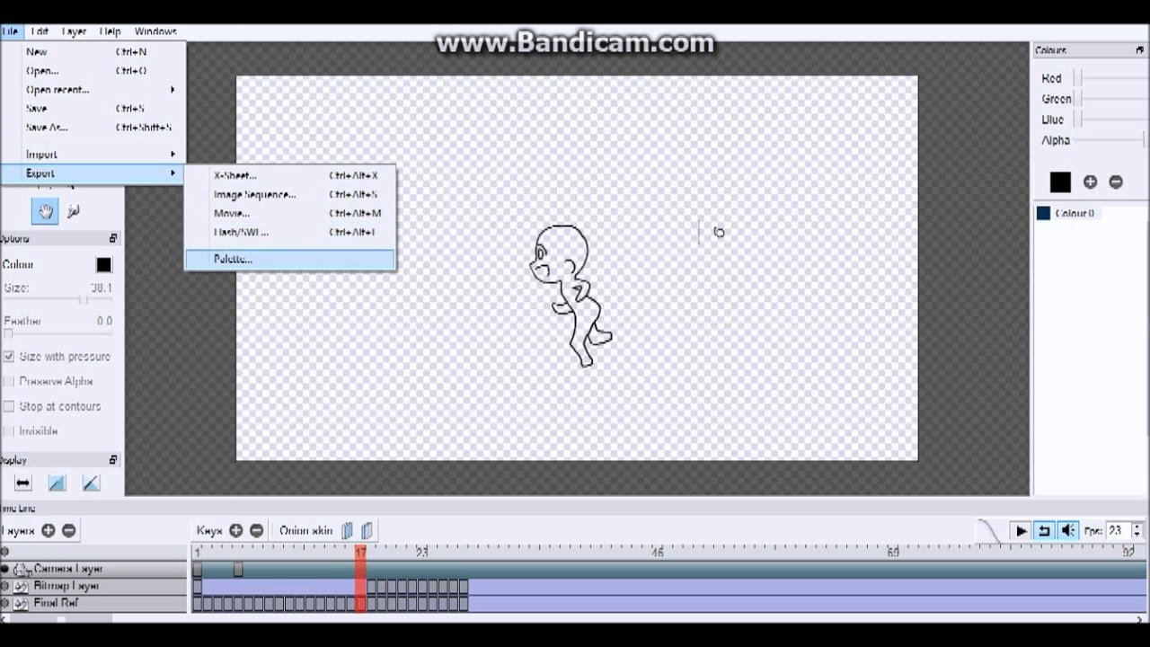
# Start an image sequence export and save it as La Da Dee Derp inside a newly created folder named New folder.
pyautogui.press('Up')
pyautogui.press('Up')
pyautogui.press('Up')
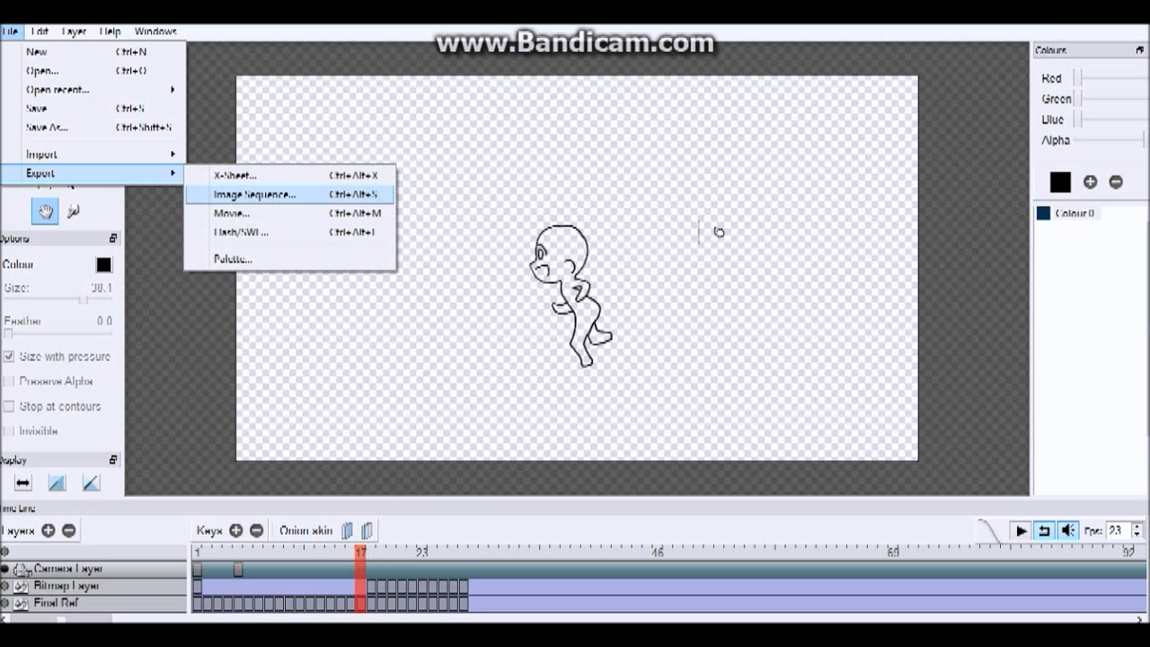
pyautogui.press('Return')
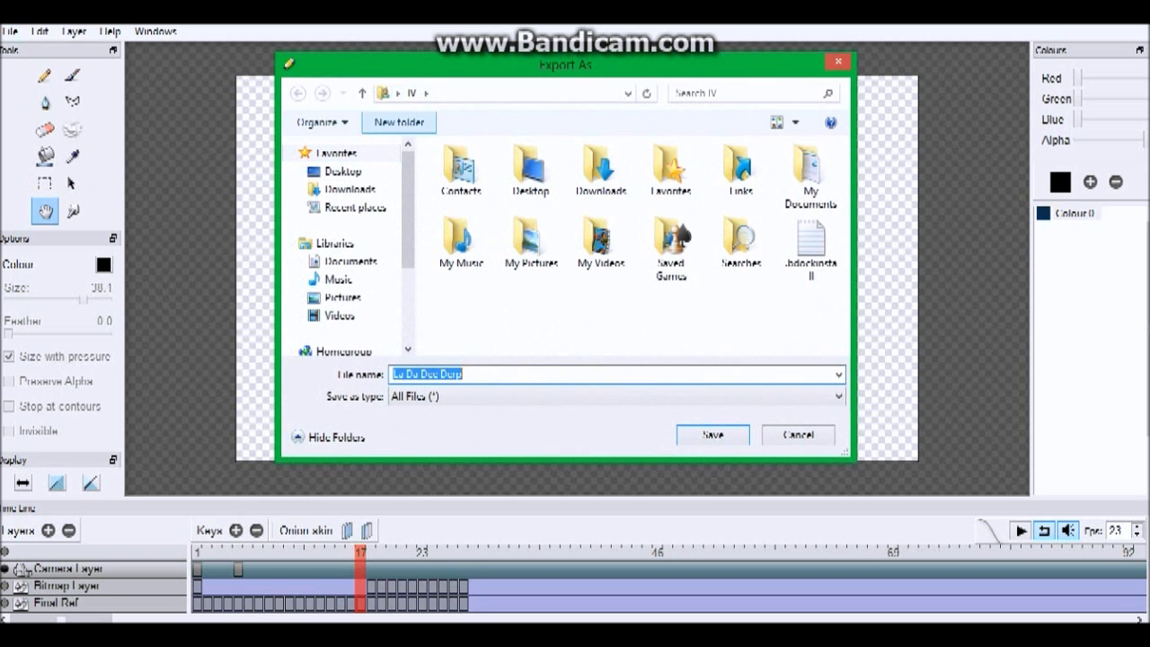
pyautogui.click(399, 123)
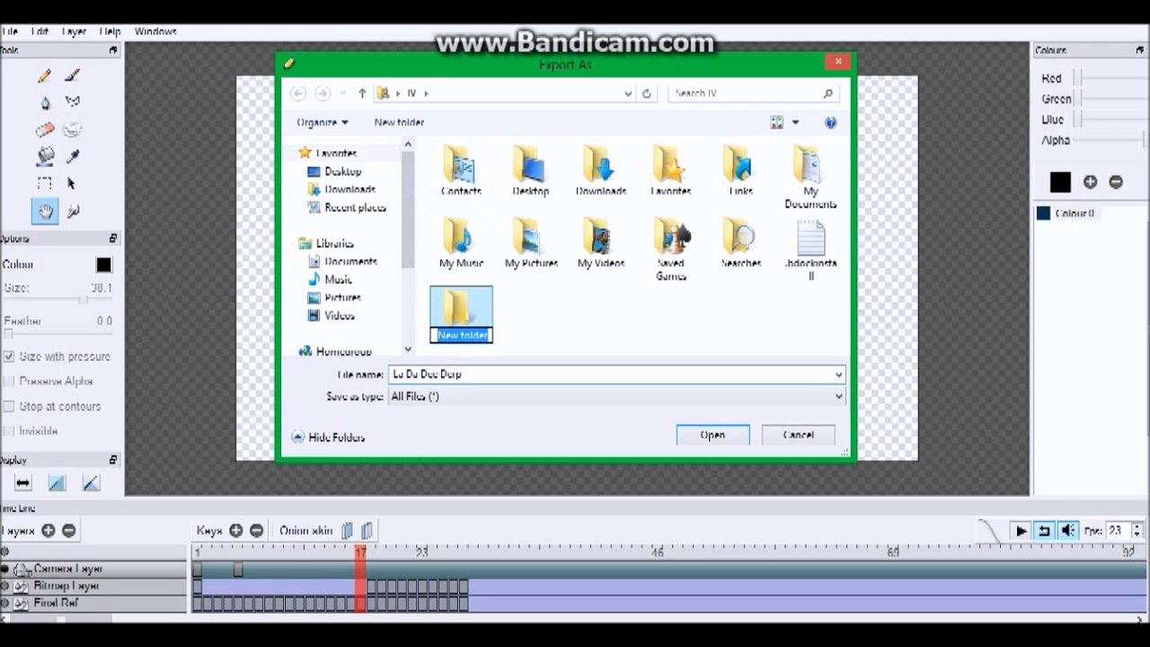
pyautogui.press('Return')
pyautogui.press('Tab')
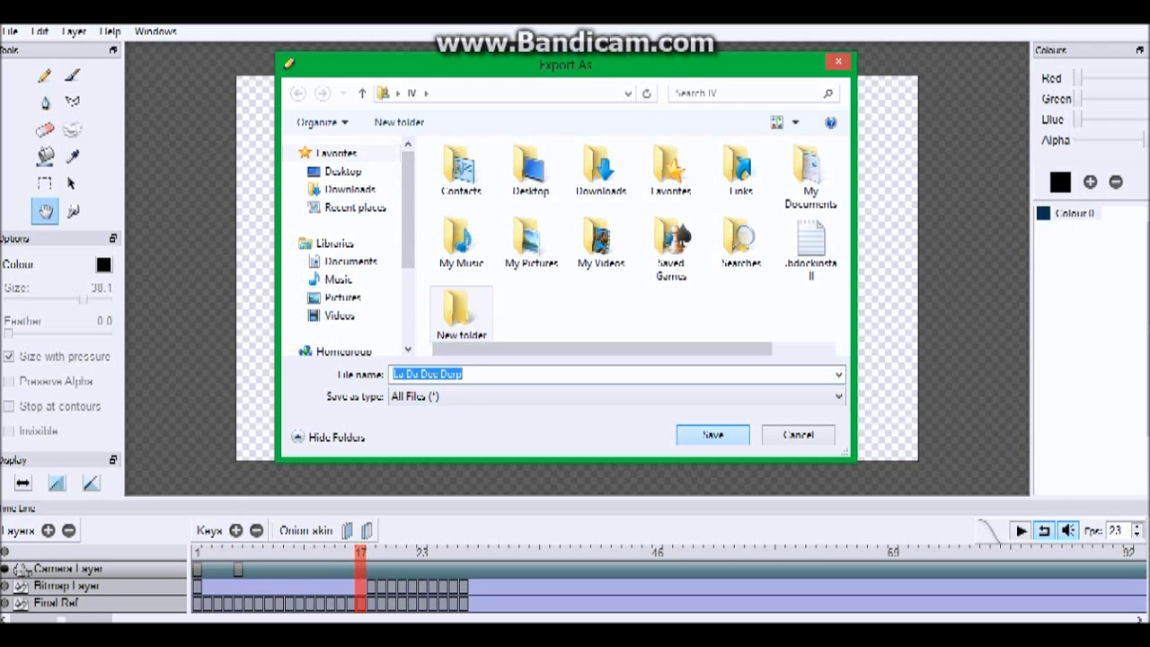
pyautogui.click(712, 434)
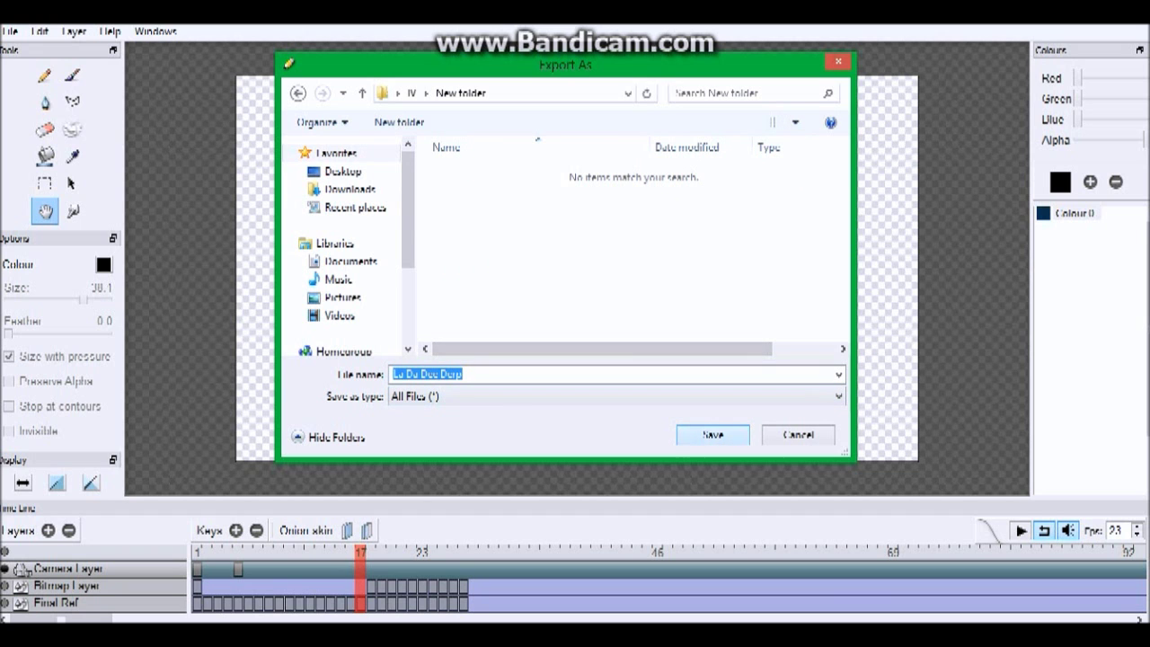
pyautogui.press('Return')
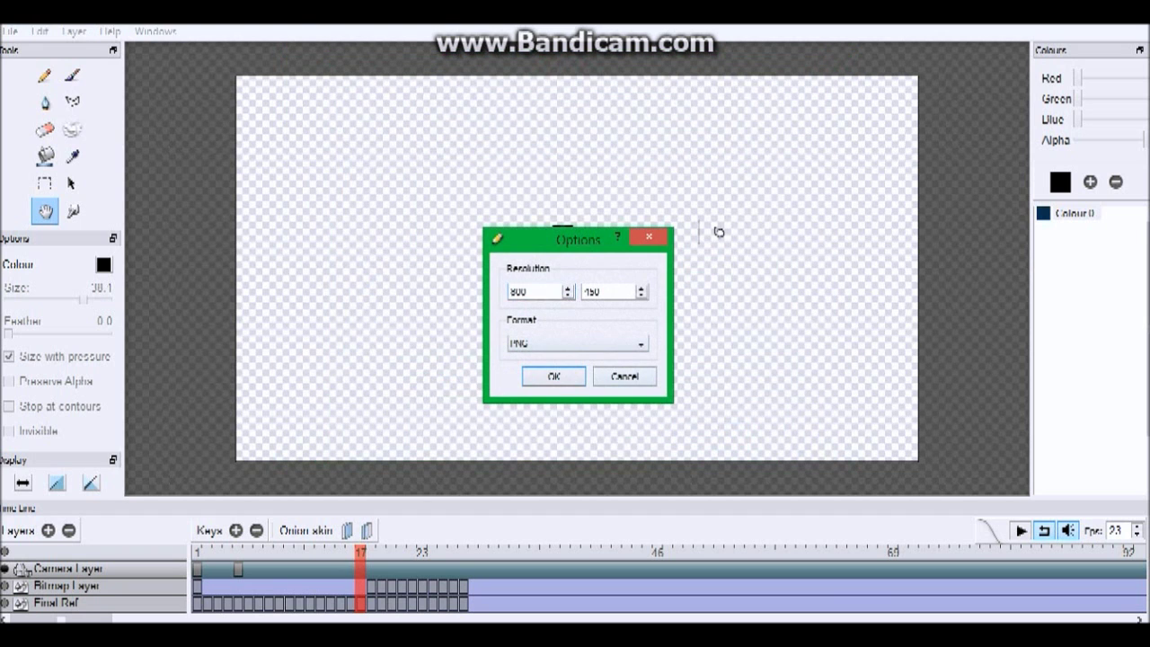
# Choose PNG as the image format and export the sequence at a resolution of 800 by 450.
pyautogui.click(577, 343)
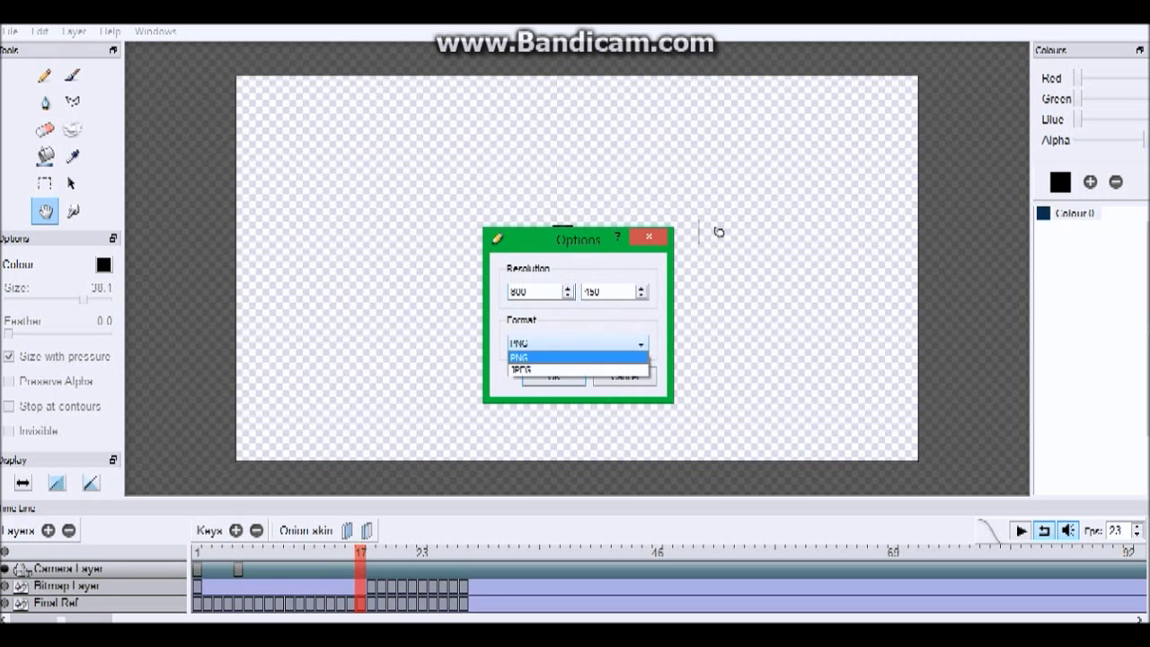
pyautogui.click(577, 358)
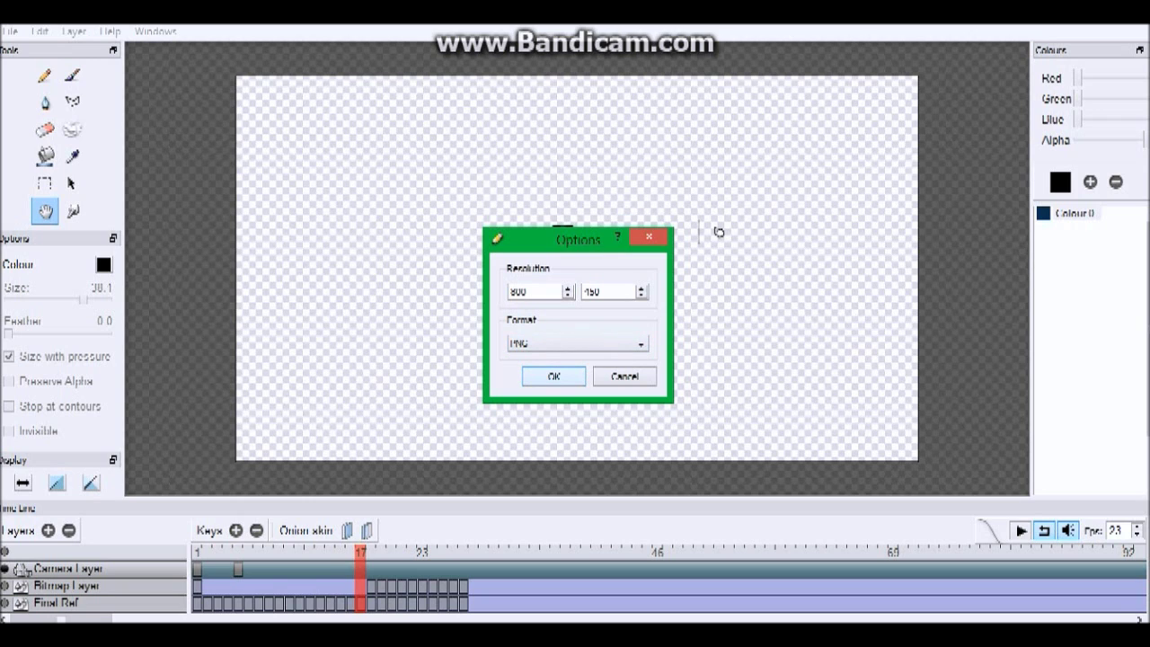
pyautogui.press('Return')
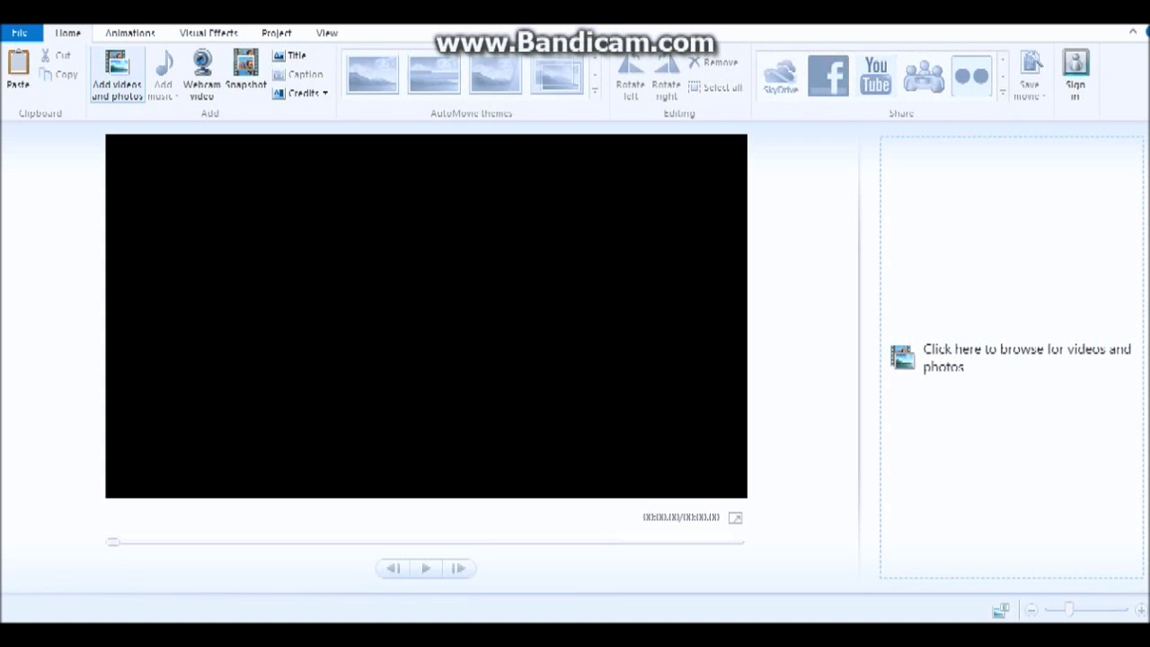
# Switch to Windows Movie Maker and browse Downloads, Desktop and Recent places for the exported frames to add.
pyautogui.click(117, 76)
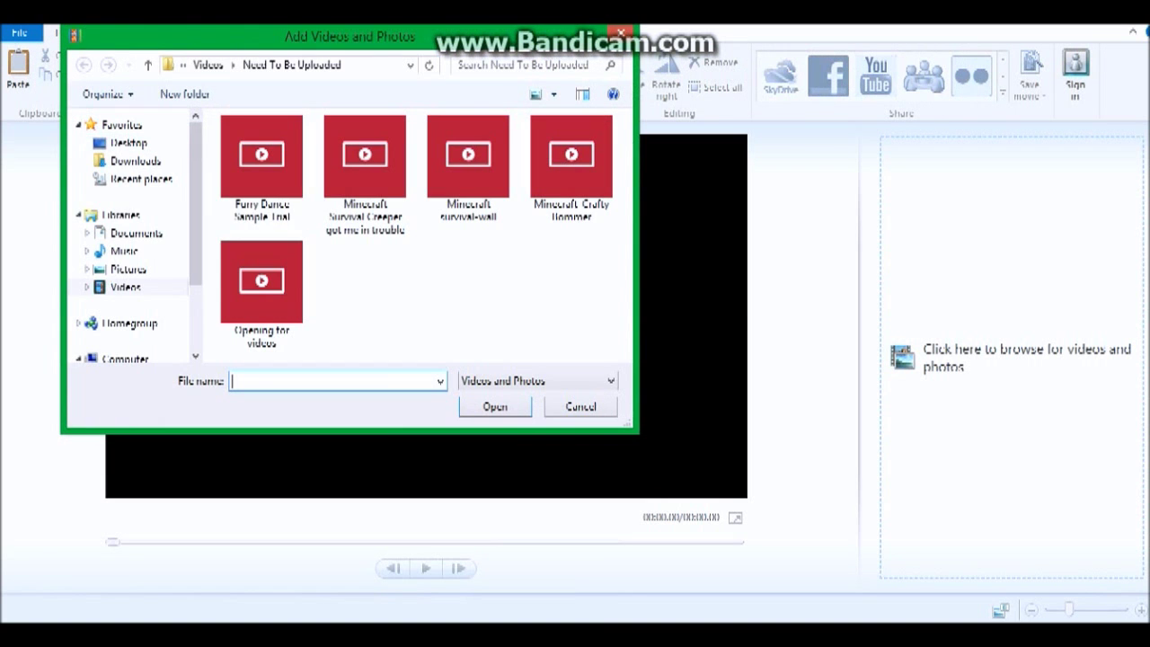
pyautogui.click(136, 161)
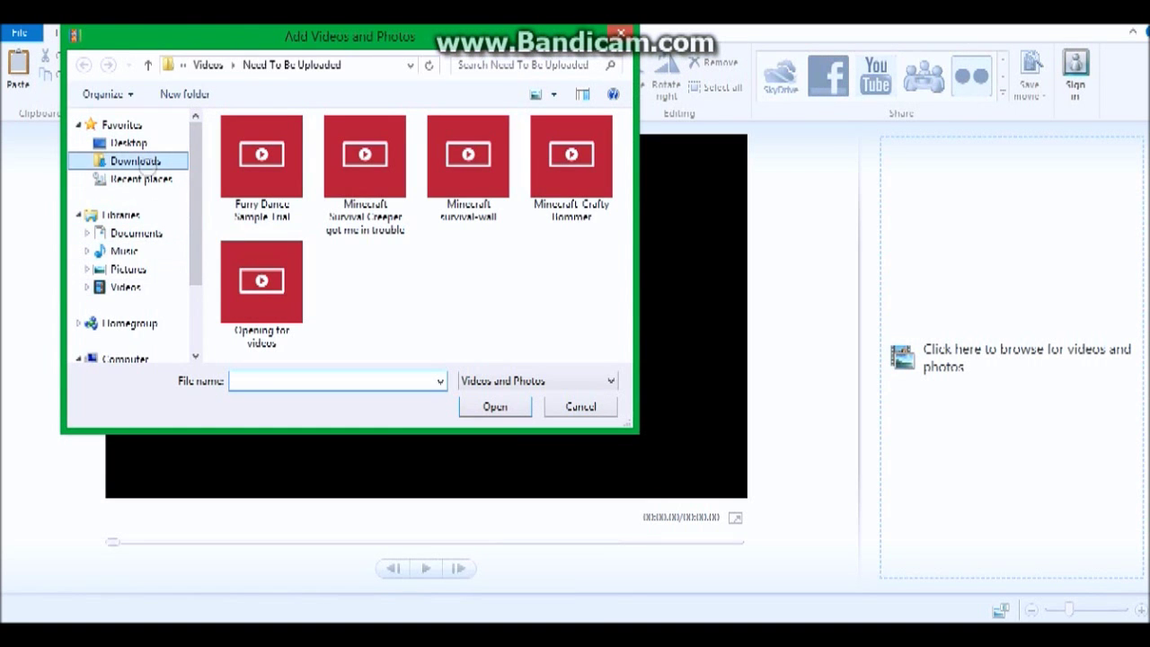
pyautogui.click(128, 143)
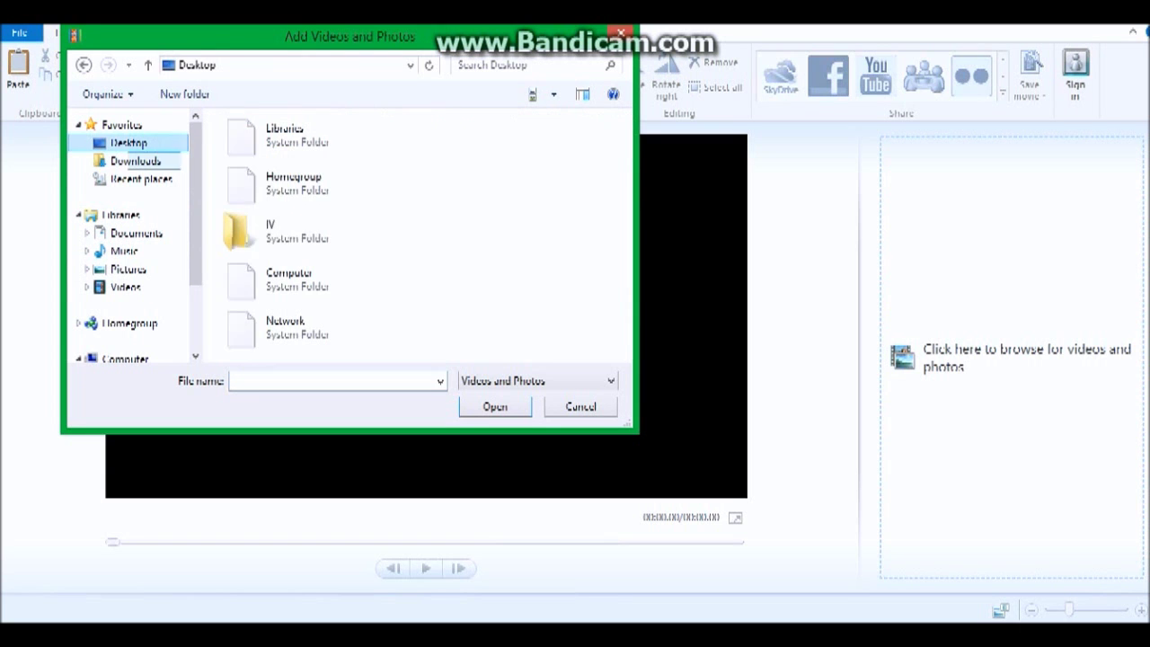
pyautogui.scroll(-5, 413, 233)
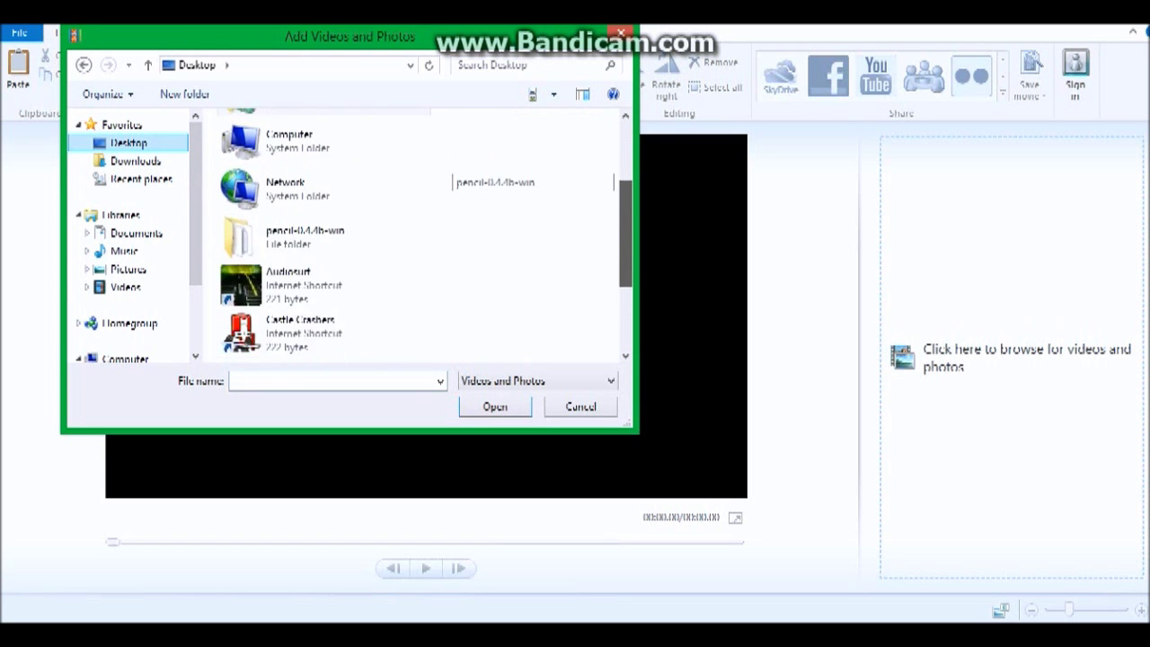
pyautogui.scroll(-2, 413, 233)
pyautogui.scroll(5, 413, 234)
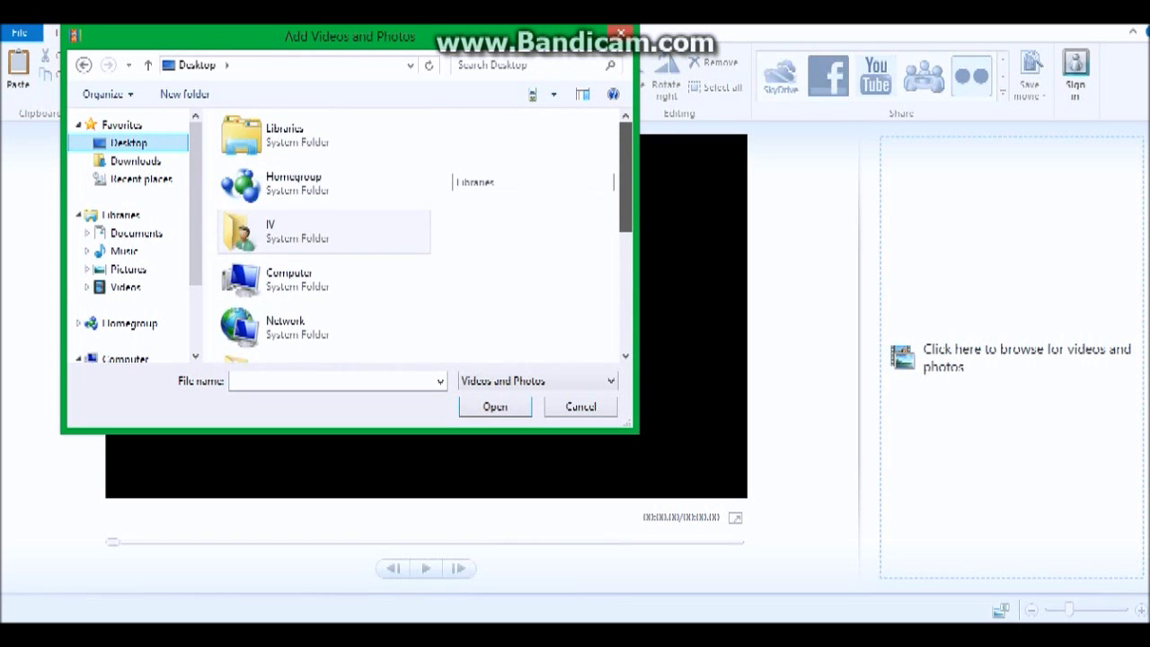
pyautogui.scroll(-6, 413, 234)
pyautogui.click(141, 179)
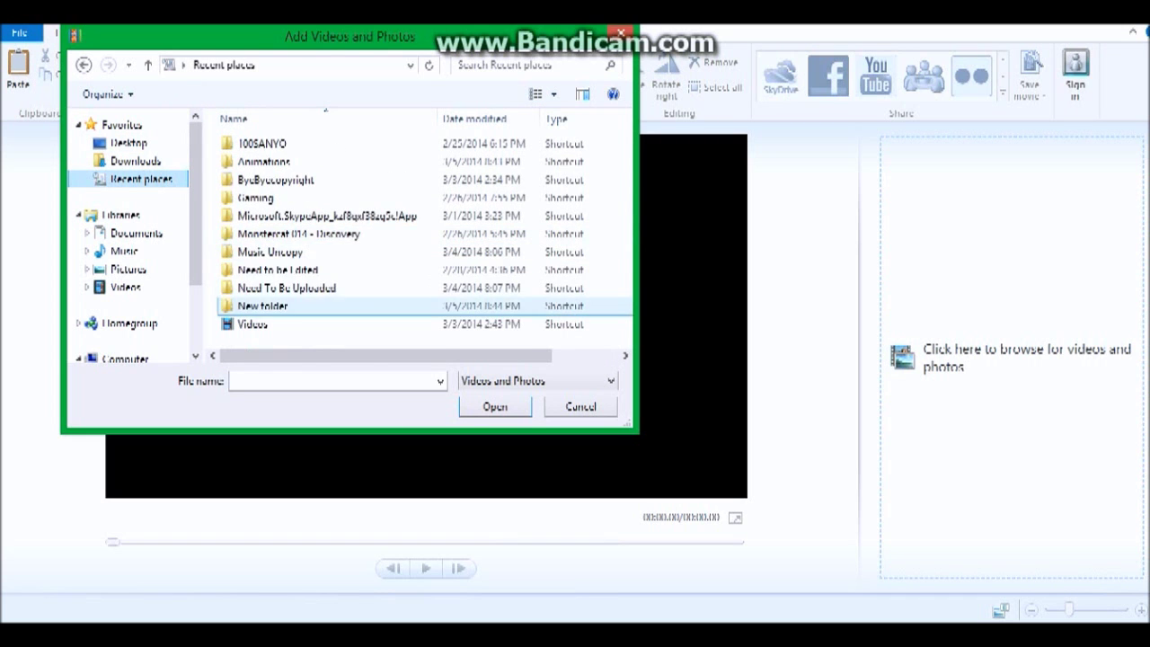
# Look for the exported images by the file name "La d" and among previously used file paths, then close the file browser.
pyautogui.click(417, 381)
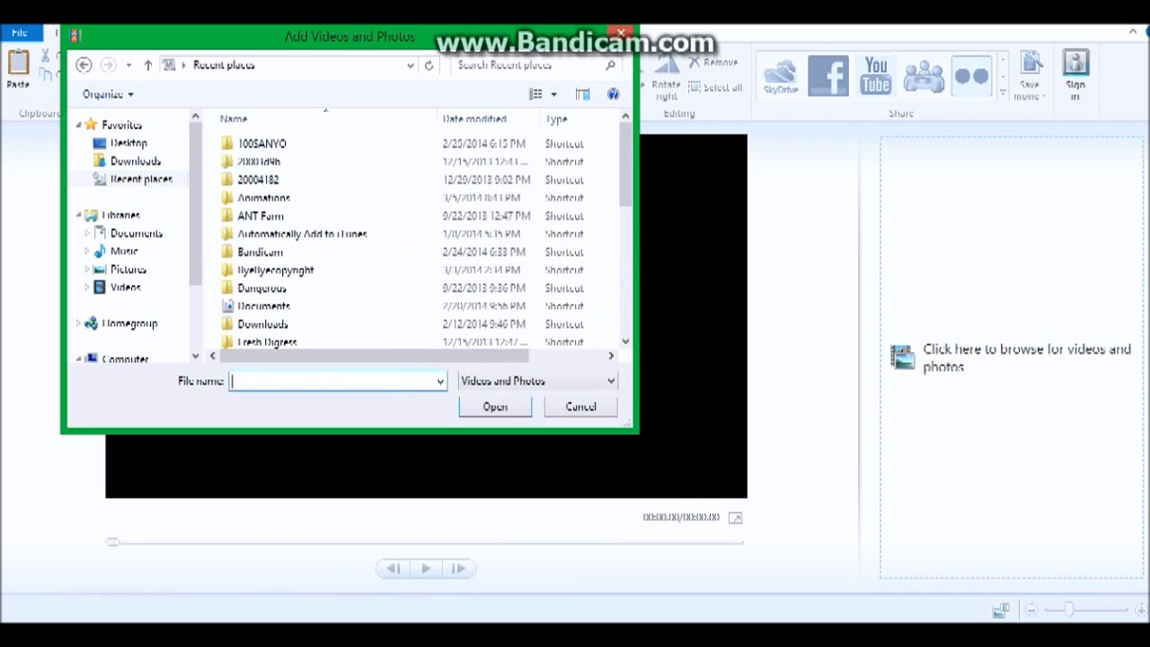
pyautogui.write('La dd')
pyautogui.press('BackSpace')
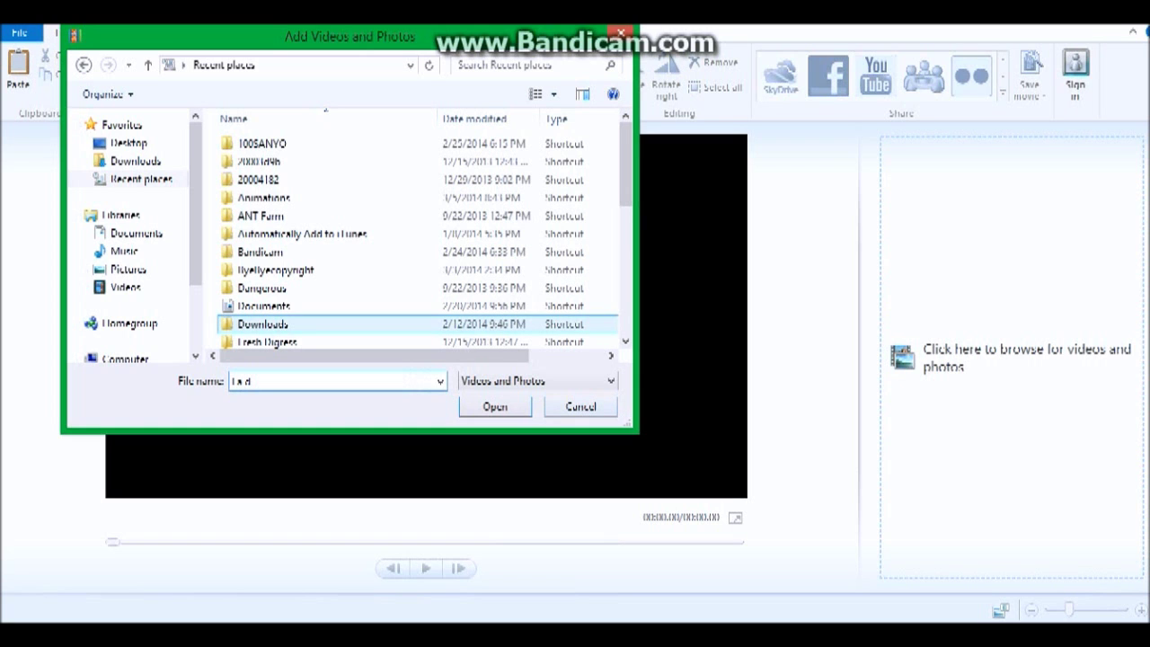
pyautogui.click(440, 381)
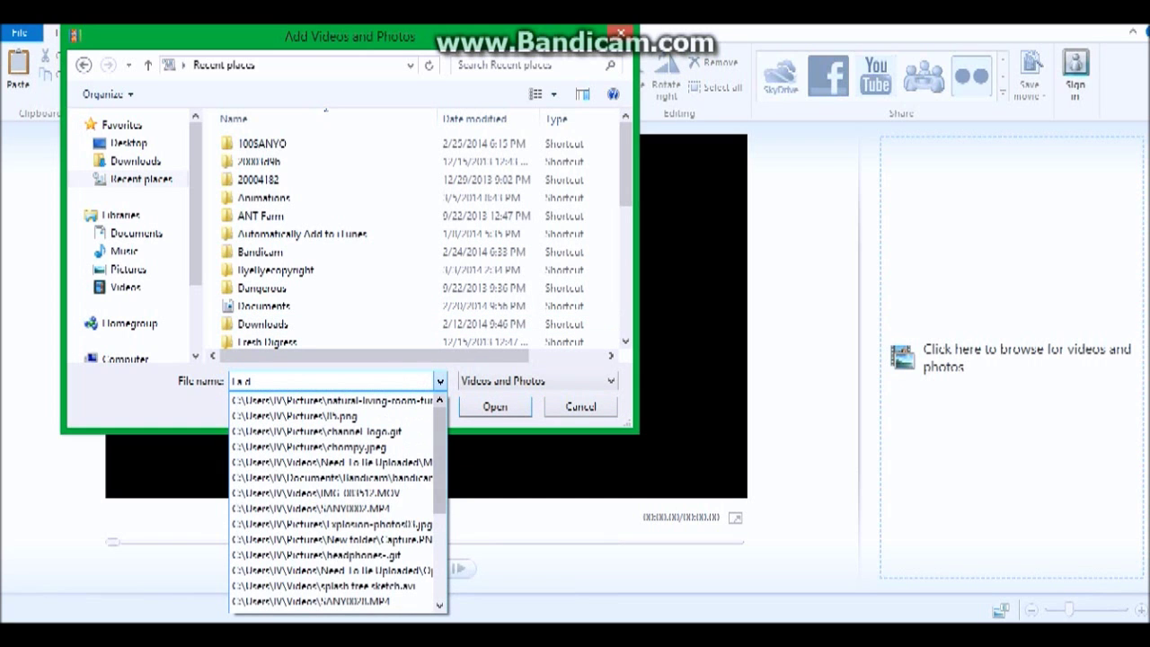
pyautogui.moveTo(440, 467); pyautogui.dragTo(439, 503)
pyautogui.scroll(-2, 332, 503)
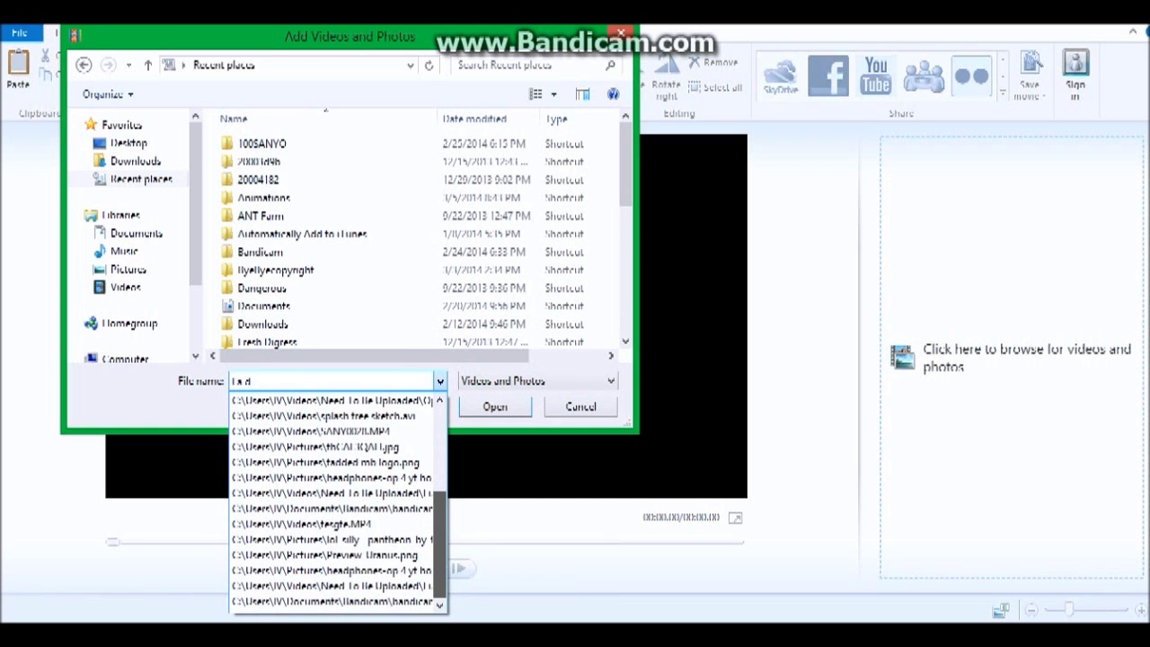
pyautogui.moveTo(439, 545); pyautogui.dragTo(440, 459)
pyautogui.click(580, 407)
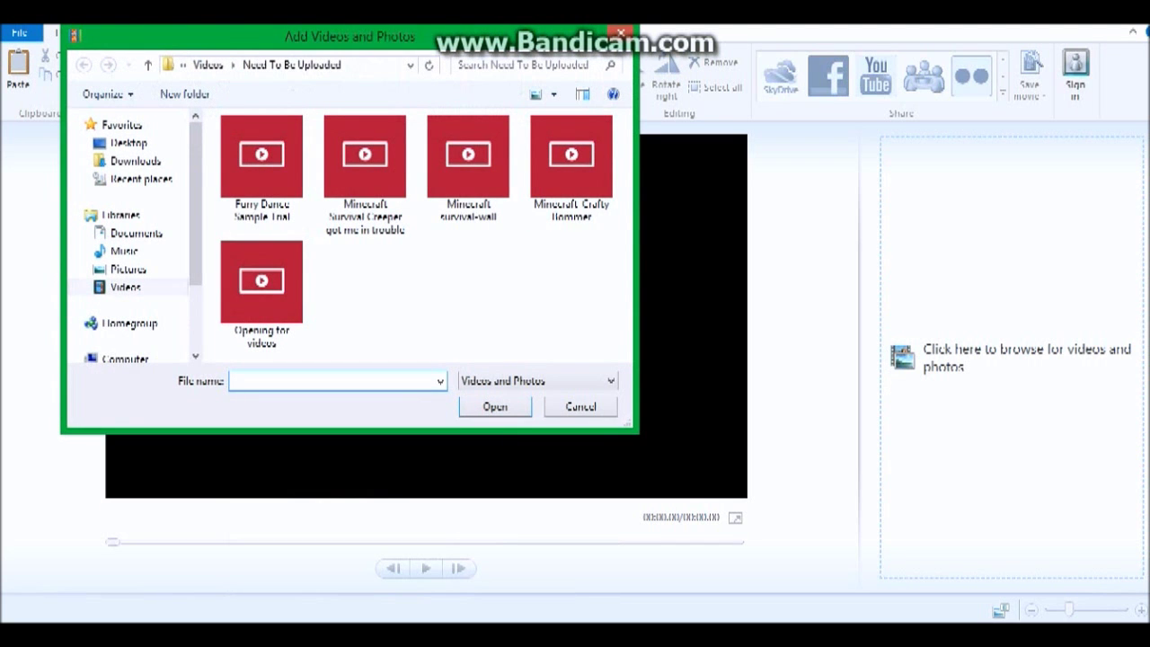
pyautogui.click(619, 34)
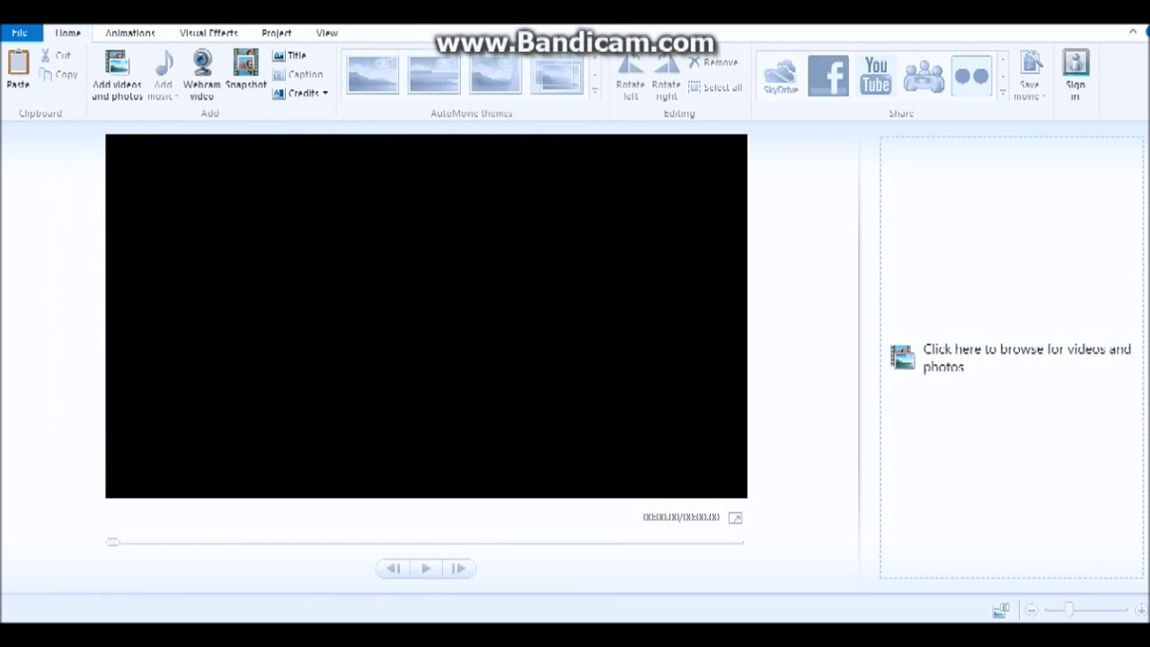